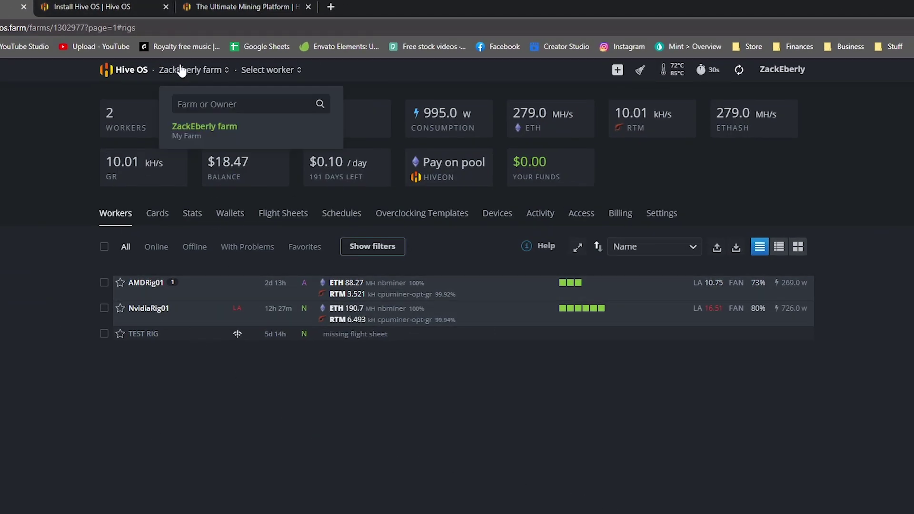
mouse_move(283, 69)
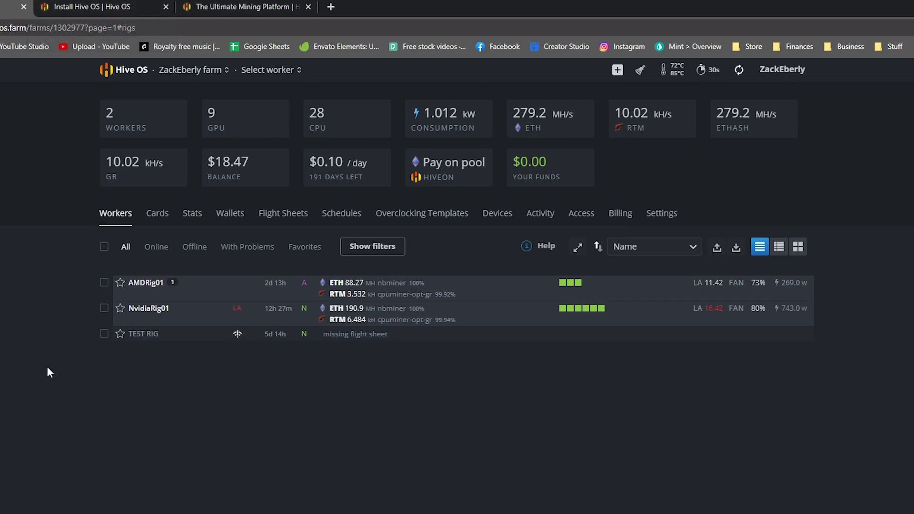
Close the Hive OS homepage tab and start downloading the stable Hive OS image as ZIP
key("ctrl+Tab")
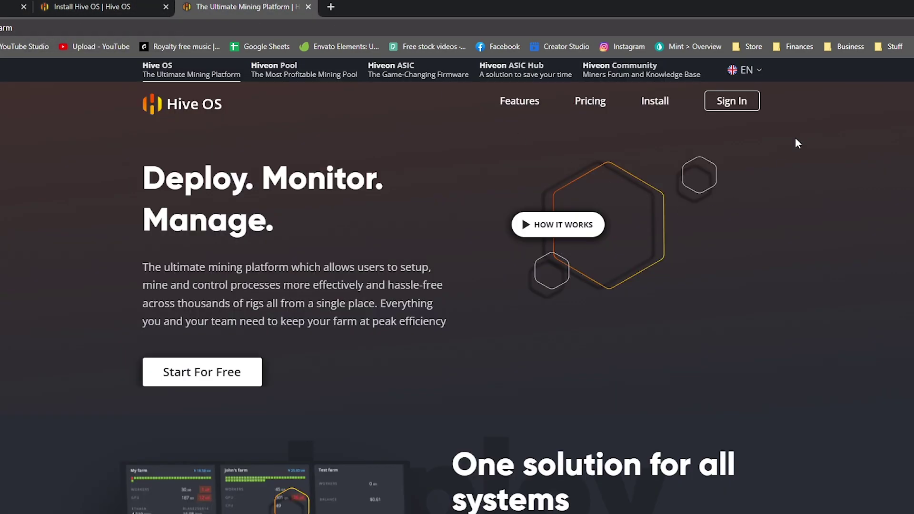
left_click(307, 7)
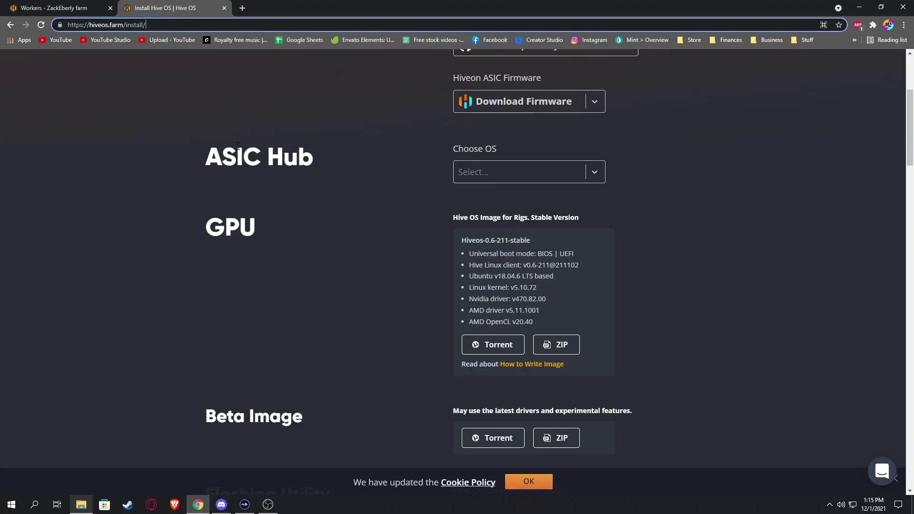
scroll(238, 146, "up", 4)
scroll(265, 259, "down", 6)
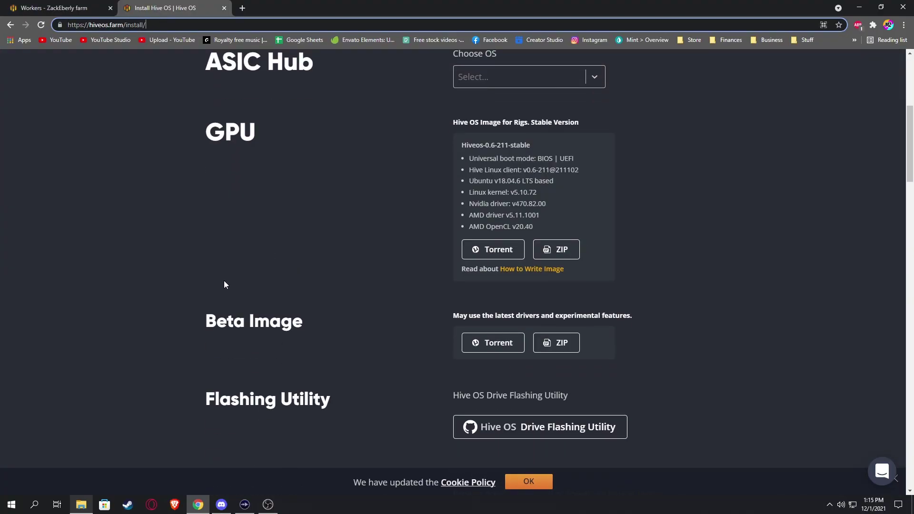
left_click(555, 249)
key("ctrl+j")
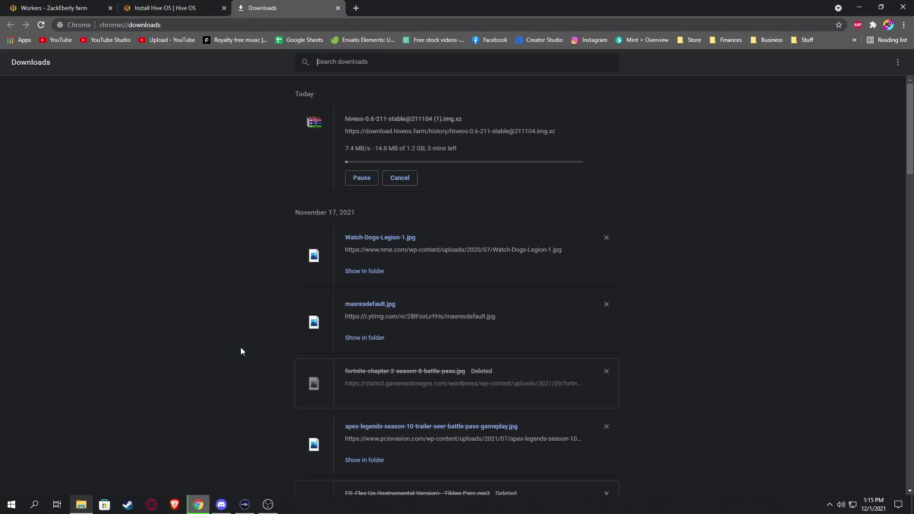
Cancel the hiveos stable image download and put away the empty USB drive window
left_click(399, 178)
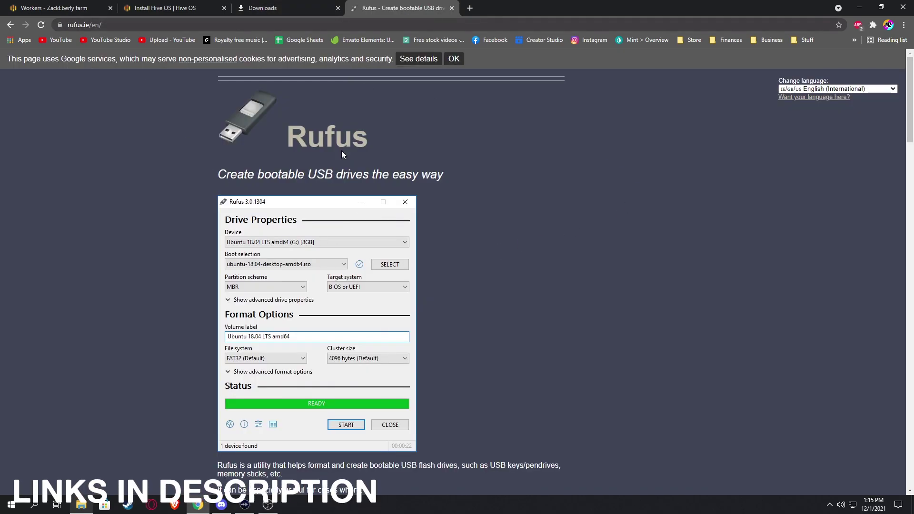
scroll(308, 312, "down", 6)
scroll(382, 275, "up", 6)
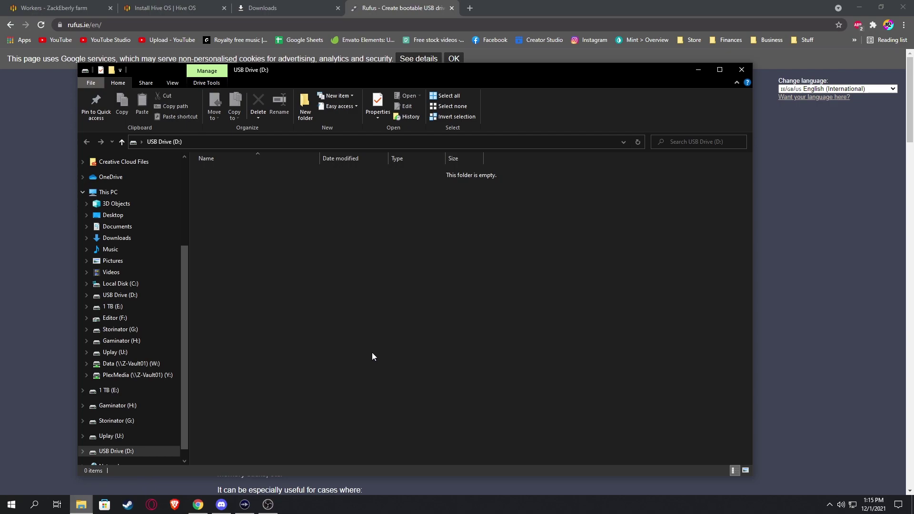
left_click(698, 69)
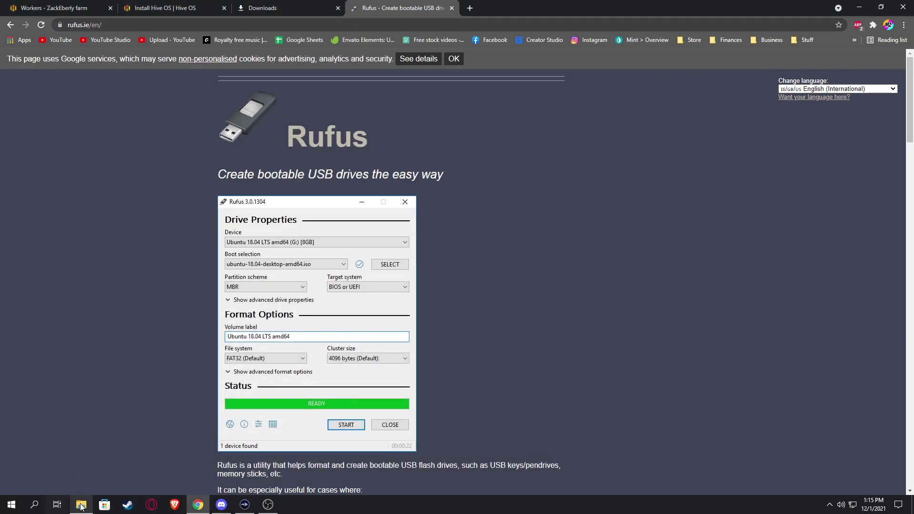
left_click(858, 14)
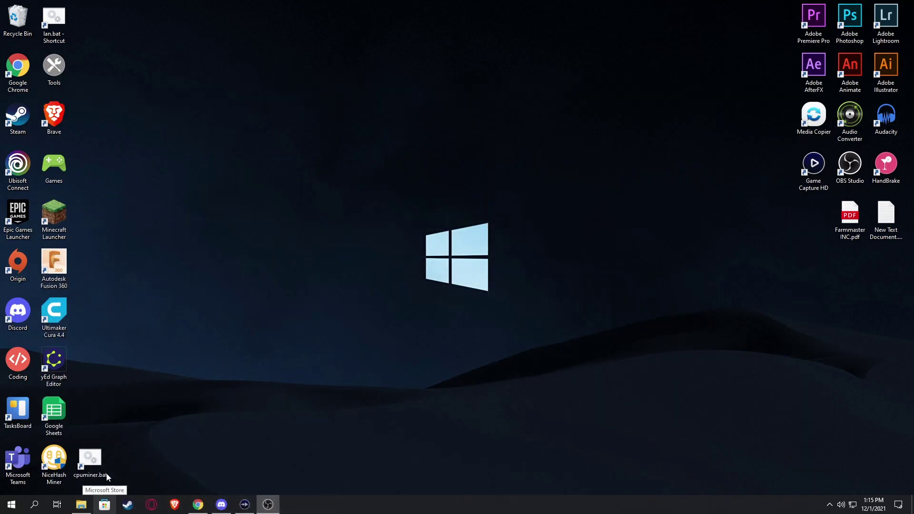
left_click(12, 505)
type("rufus")
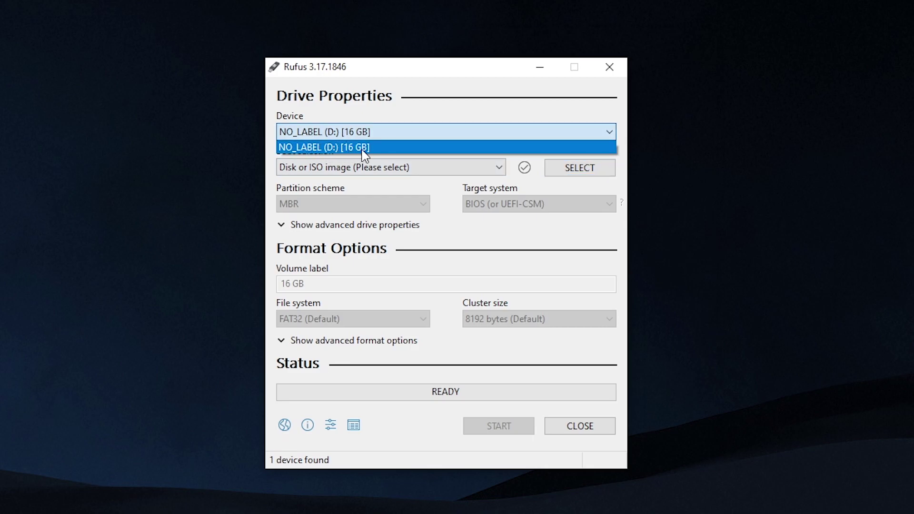
left_click(324, 147)
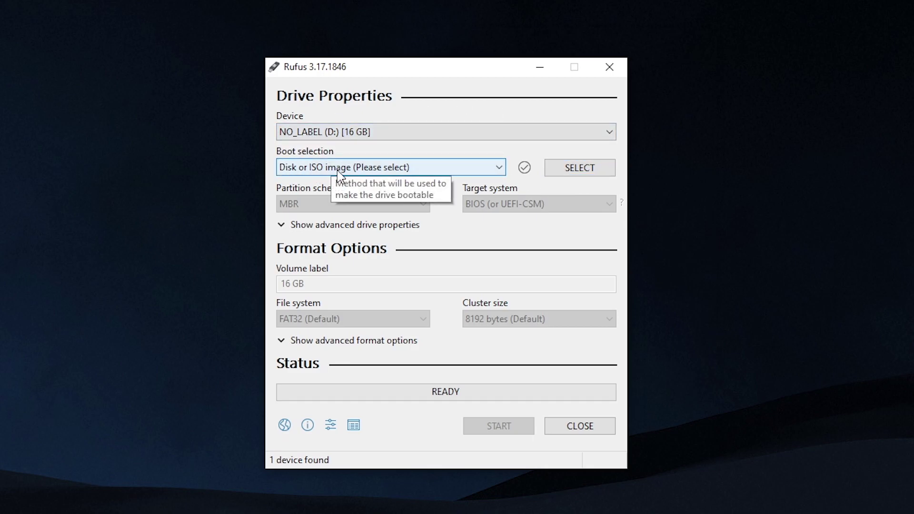
left_click(577, 171)
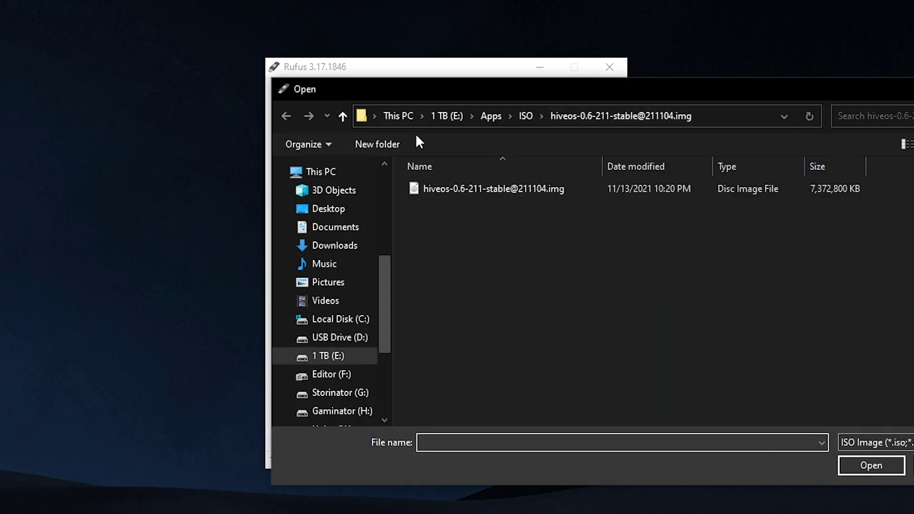
left_click(484, 190)
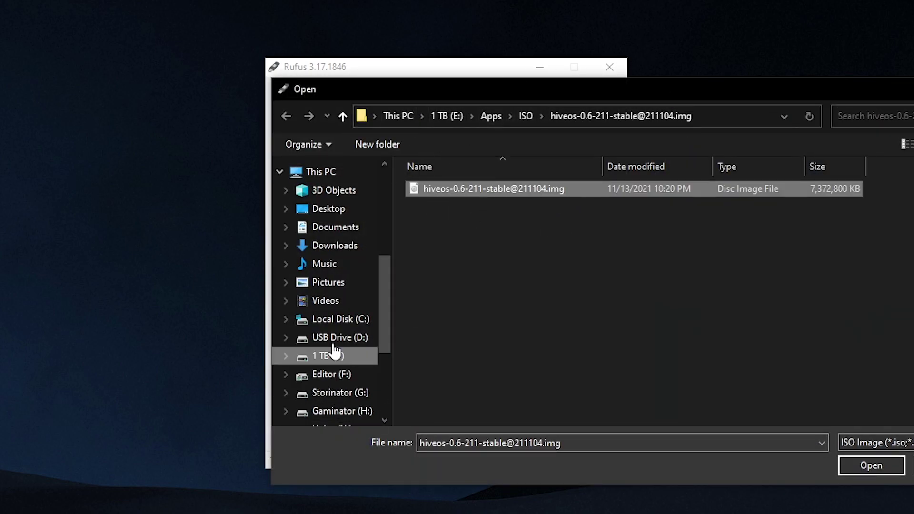
left_click(882, 463)
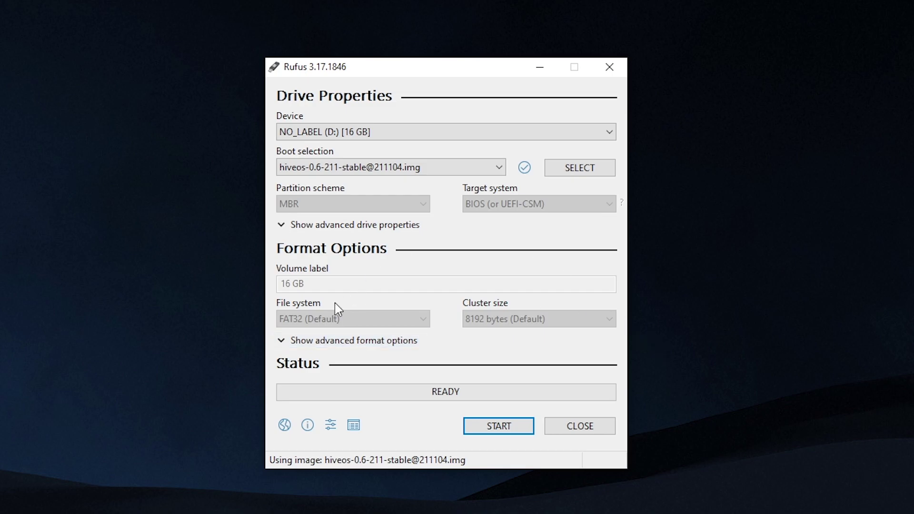
Start flashing the Hive OS image to the USB drive, accepting the data-erase warning
left_click(498, 430)
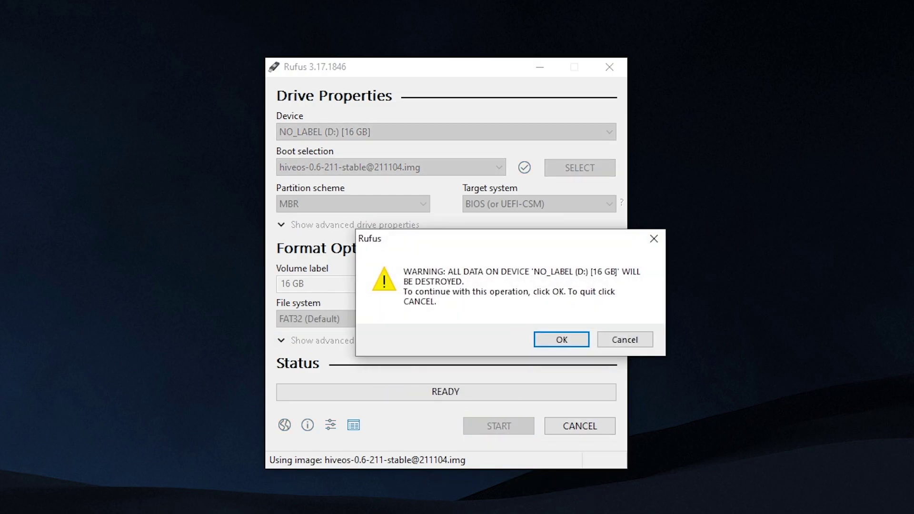
left_click(562, 339)
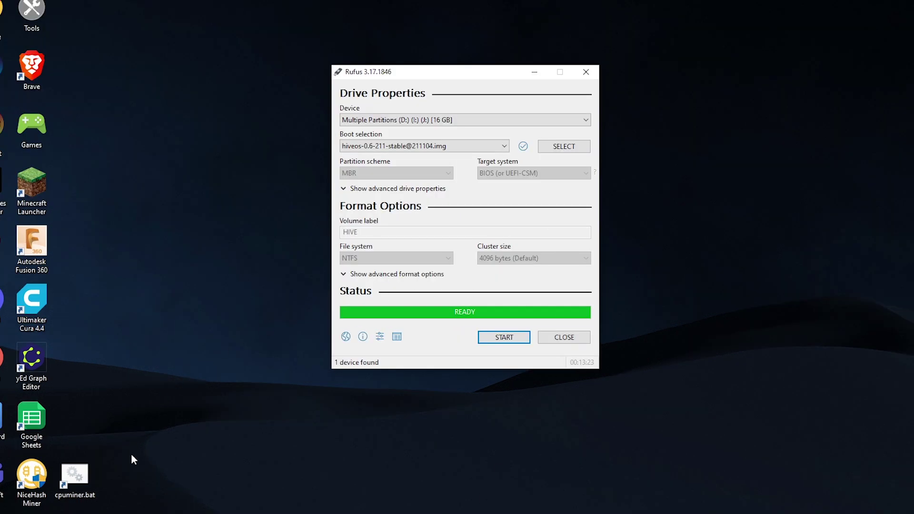
Open a new File Explorer window and browse into the HIVE (D:) drive
key("super+e")
scroll(110, 312, "down", 1)
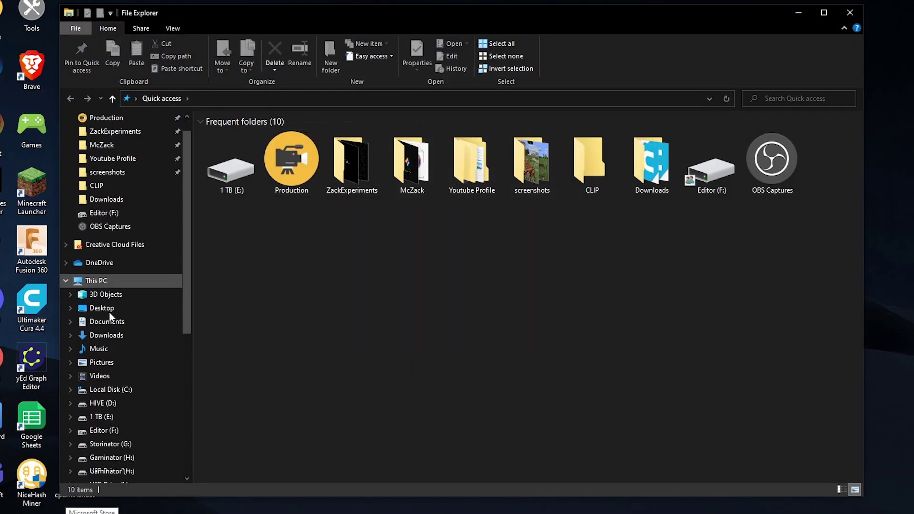
left_click(127, 385)
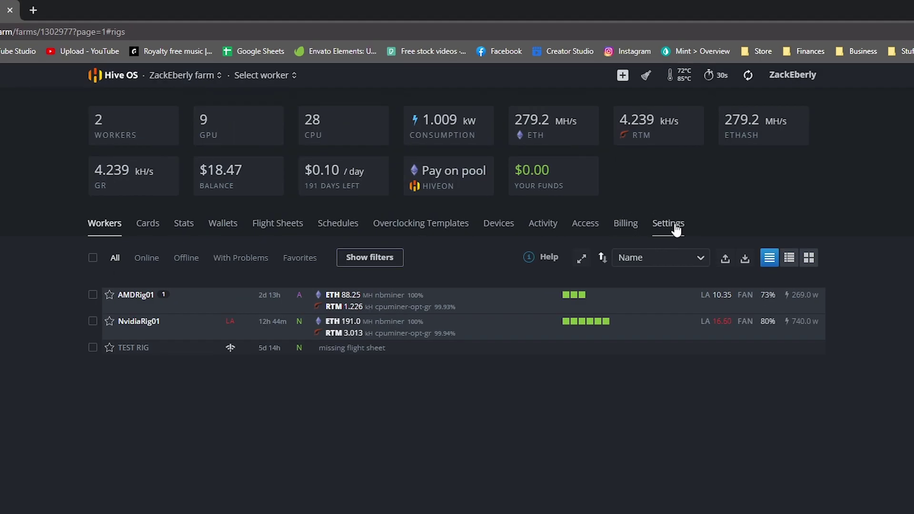
Go to the farm's Settings and copy its Farm Hash to the clipboard
left_click(676, 230)
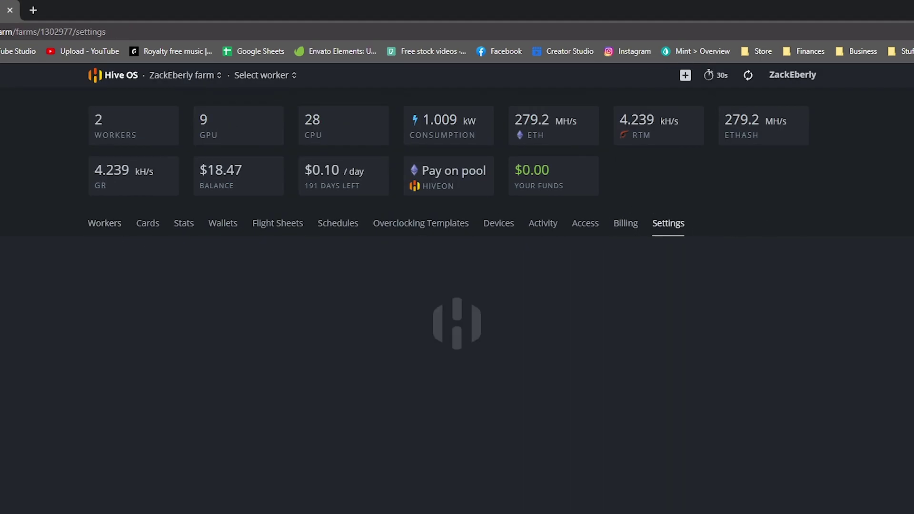
left_click_drag(75, 328, 199, 327)
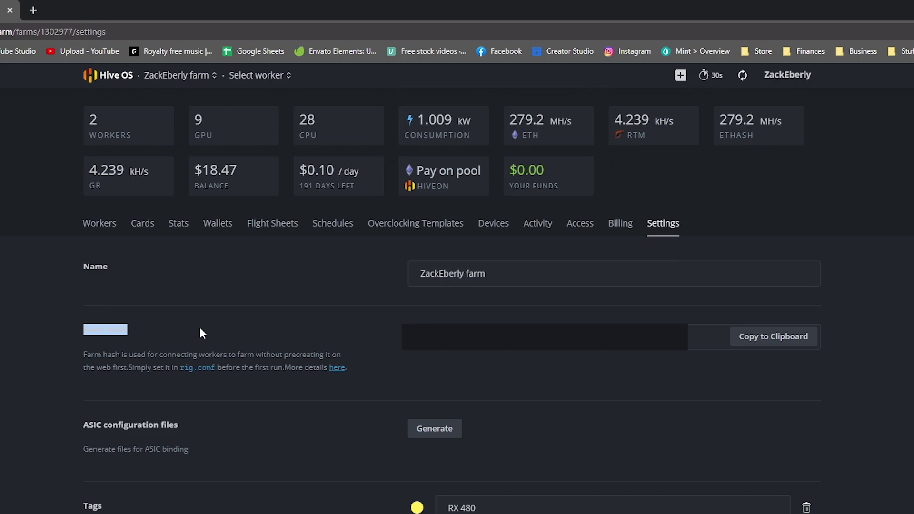
left_click(178, 324)
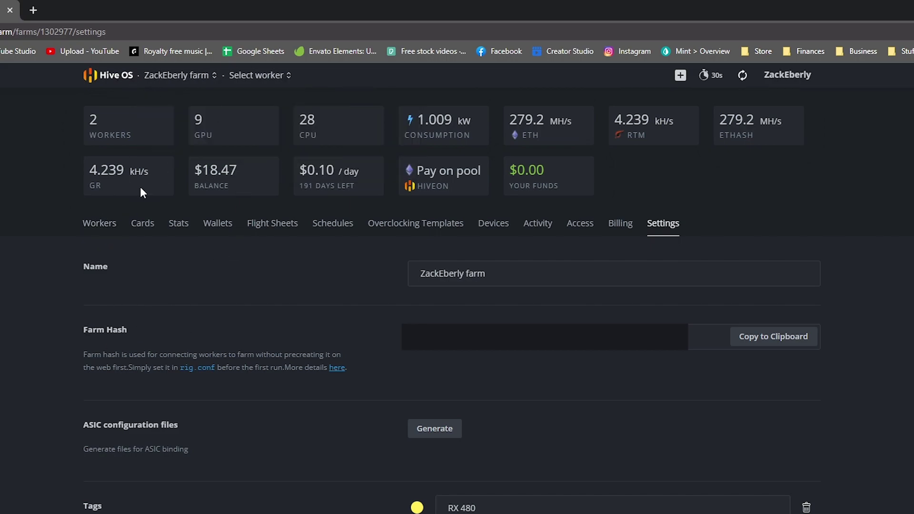
left_click(779, 341)
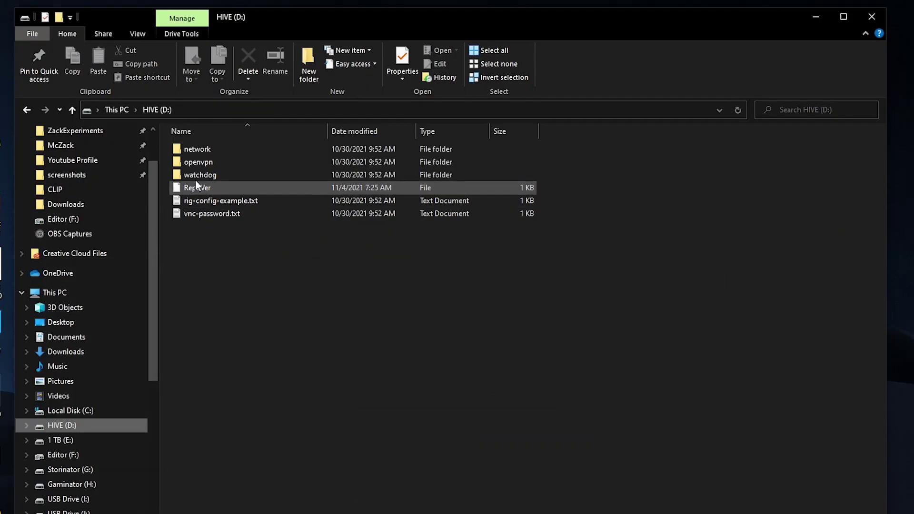
Open rig-config-example.txt from HIVE (D:) in Notepad and maximize the window
left_click(280, 200)
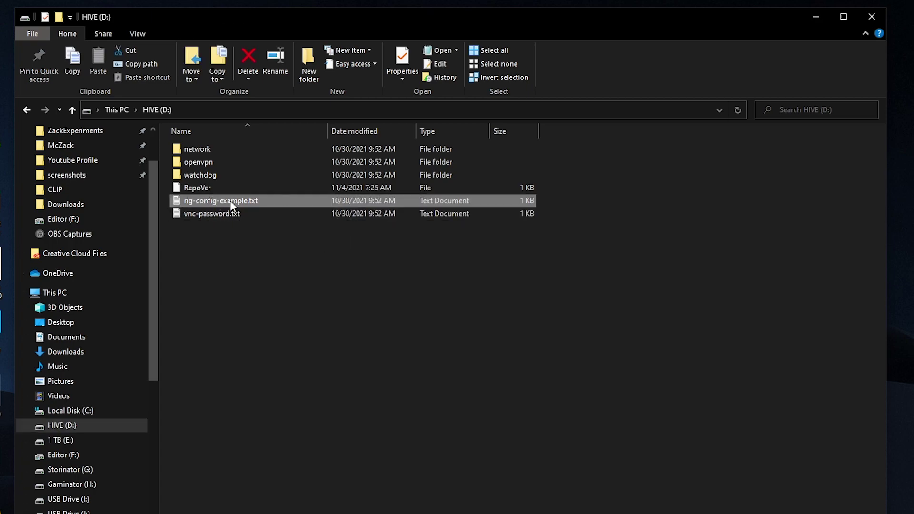
double_click(275, 201)
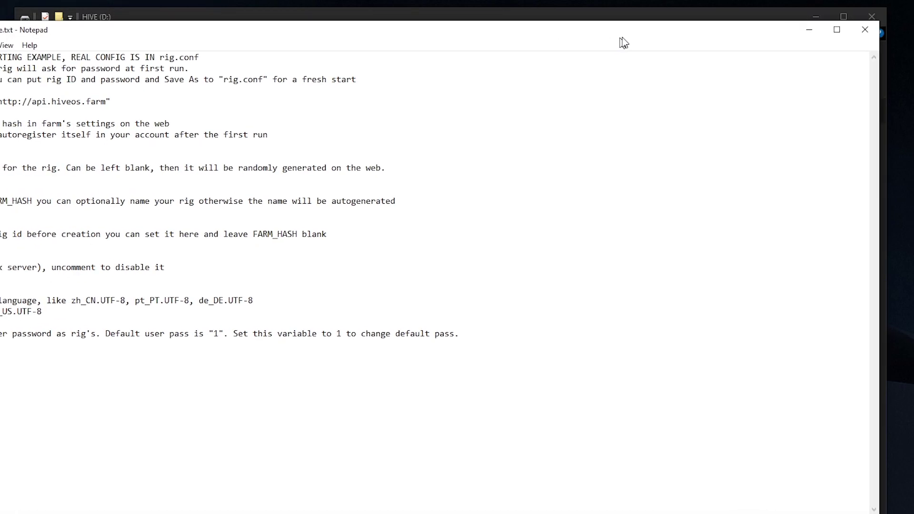
double_click(621, 39)
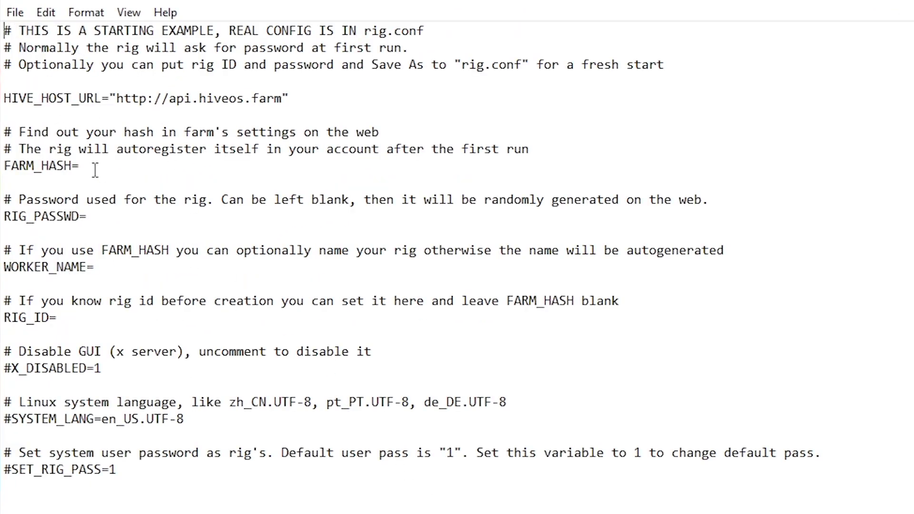
Paste the farm hash after FARM_HASH= and set WORKER_NAME= to TESTRIG02
left_click_drag(94, 167, 19, 172)
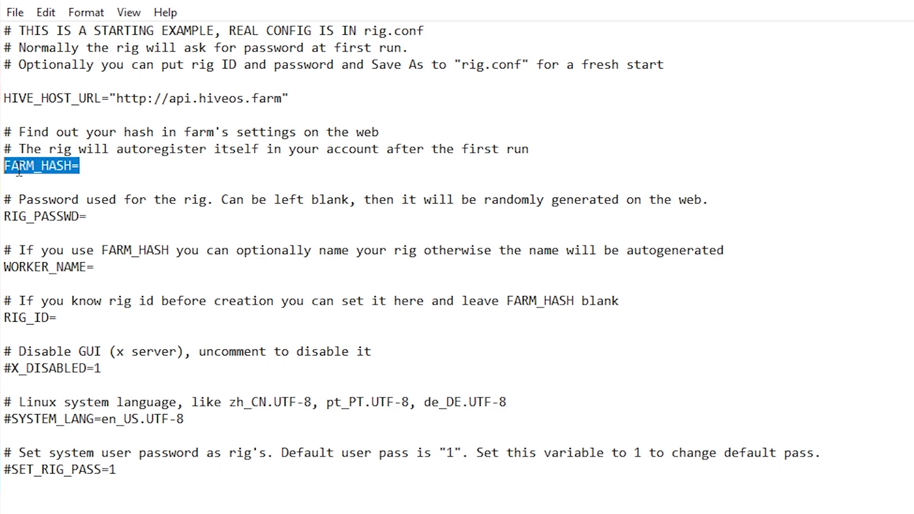
left_click(117, 168)
right_click(116, 169)
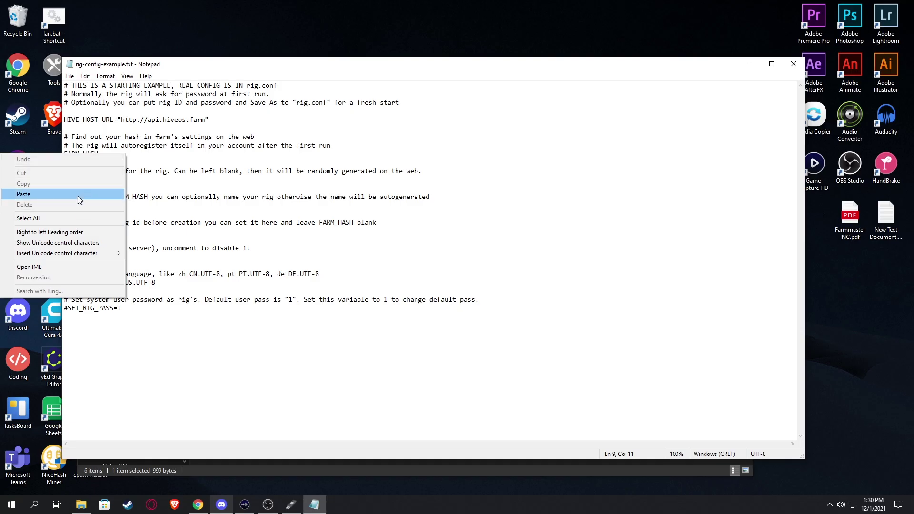
left_click(78, 196)
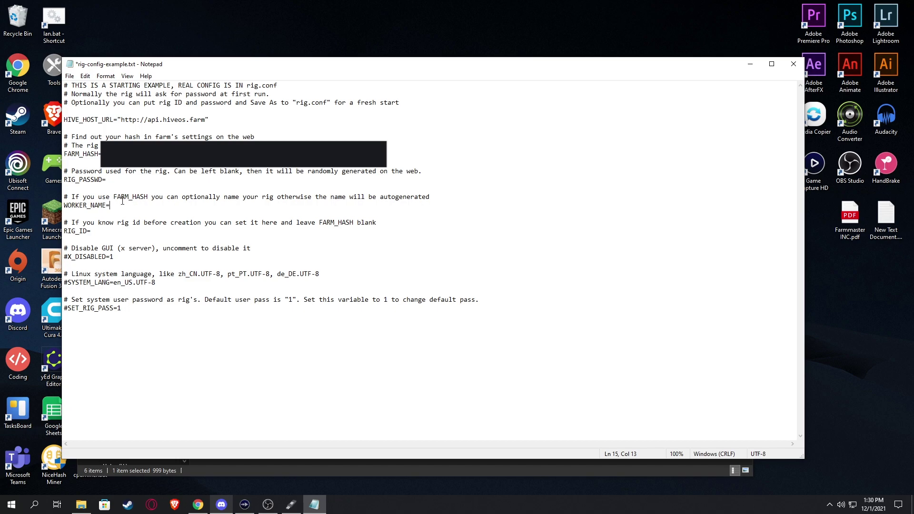
left_click_drag(71, 206, 110, 206)
left_click(131, 207)
Save the edited config with Save As as rig.txt on HIVE (D:)
left_click(70, 76)
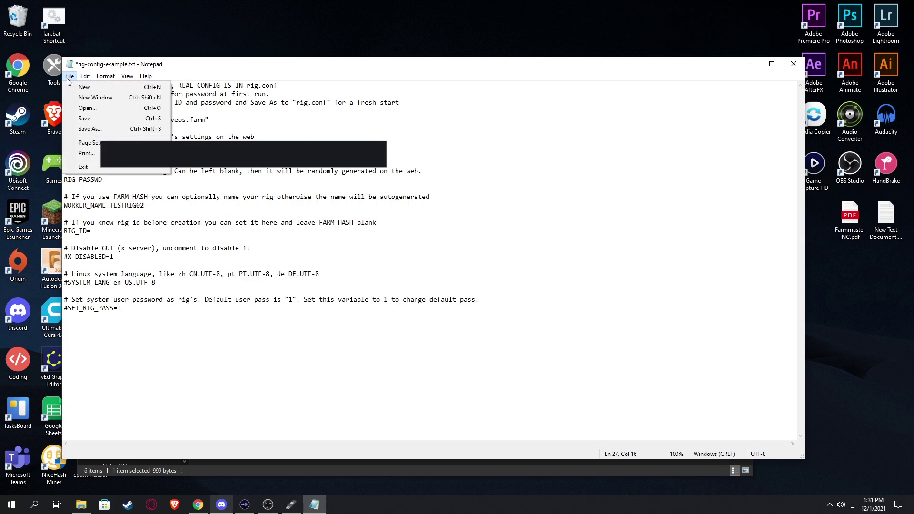
left_click(91, 129)
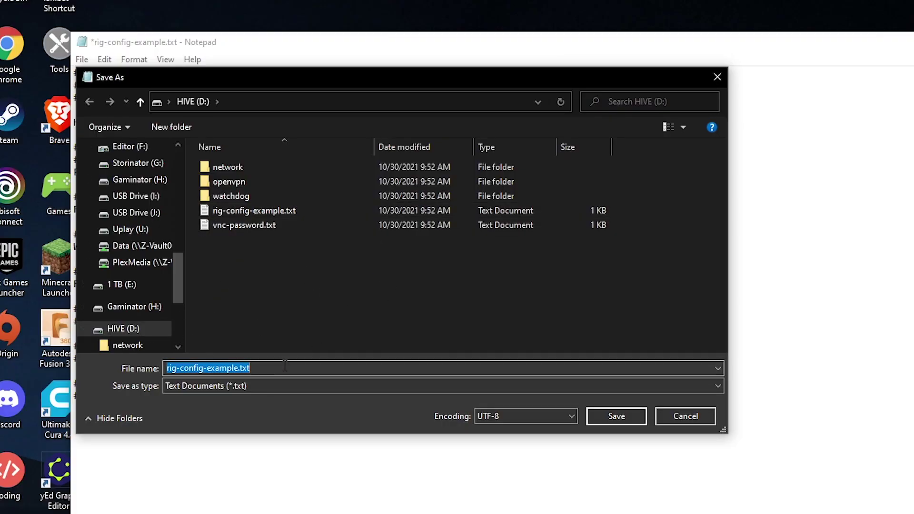
type("ri")
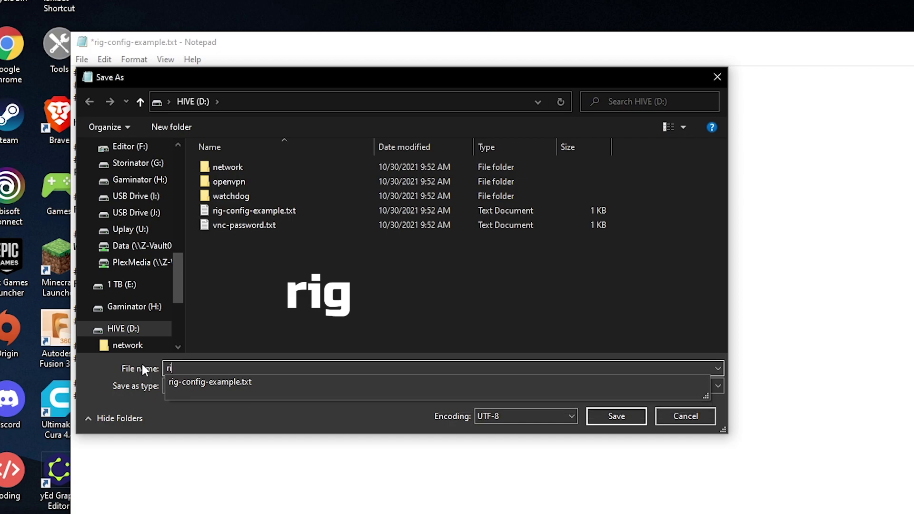
type("g")
left_click(387, 333)
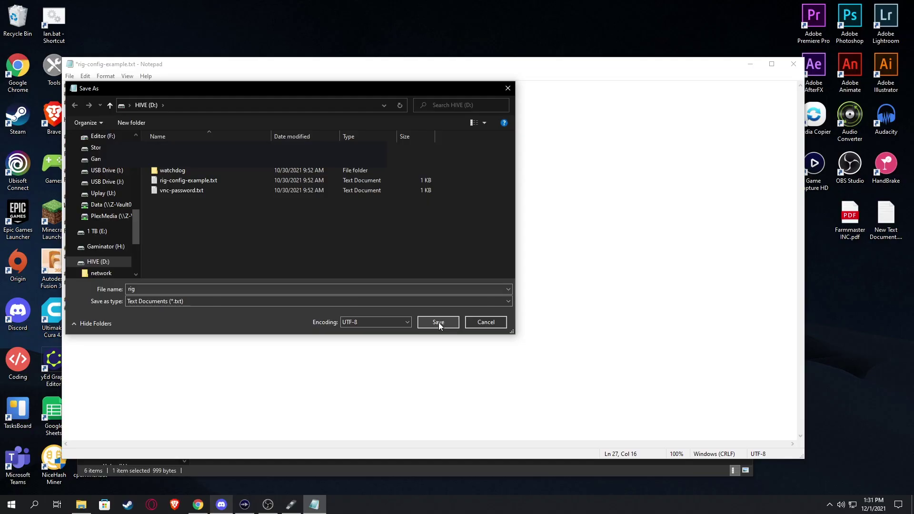
left_click(617, 417)
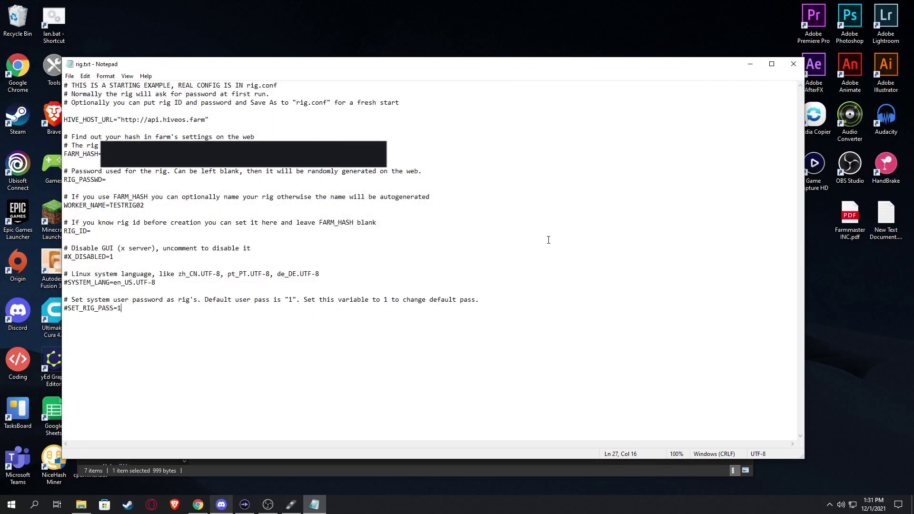
Close Notepad and try renaming rig.txt to end in conf while extensions are hidden
left_click(793, 65)
left_click(233, 233)
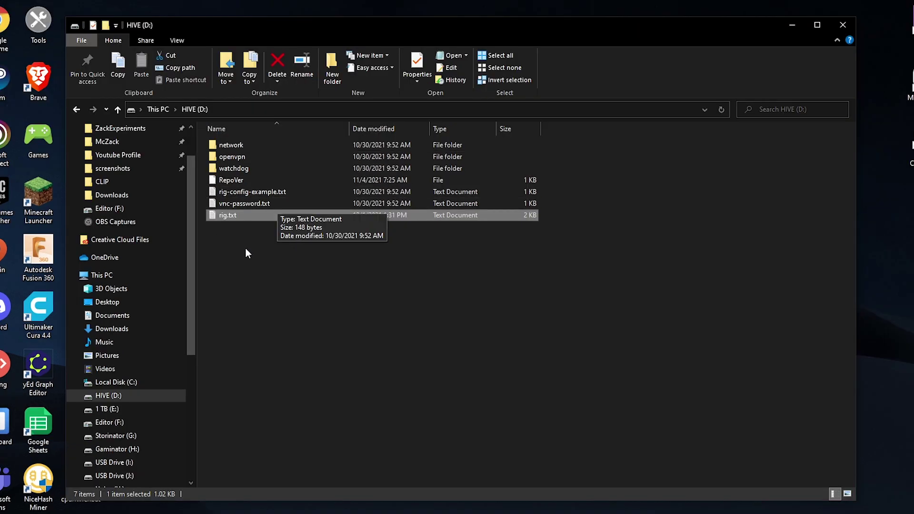
left_click(233, 239)
left_click(268, 190)
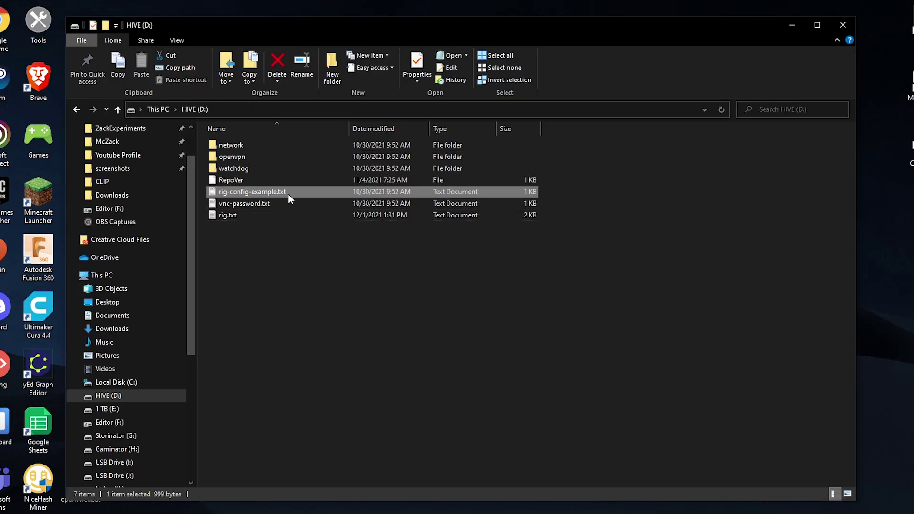
left_click(257, 229)
left_click(243, 215)
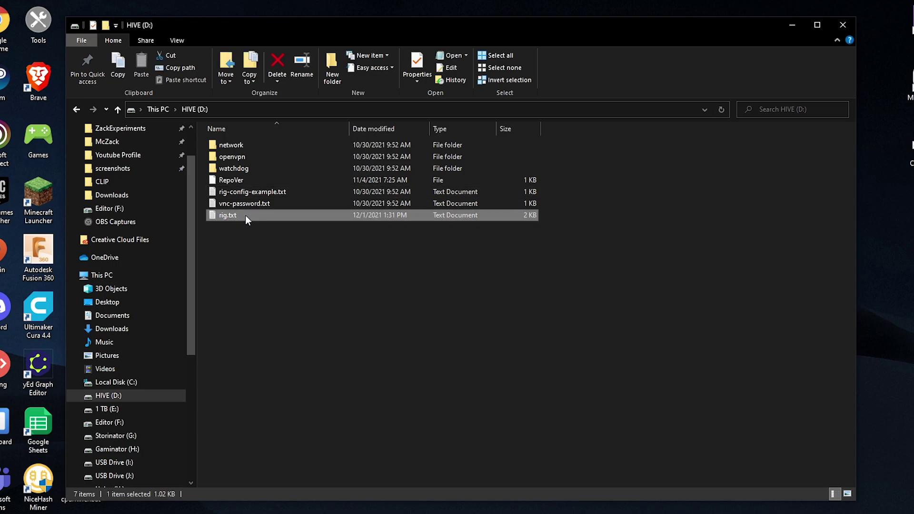
right_click(244, 215)
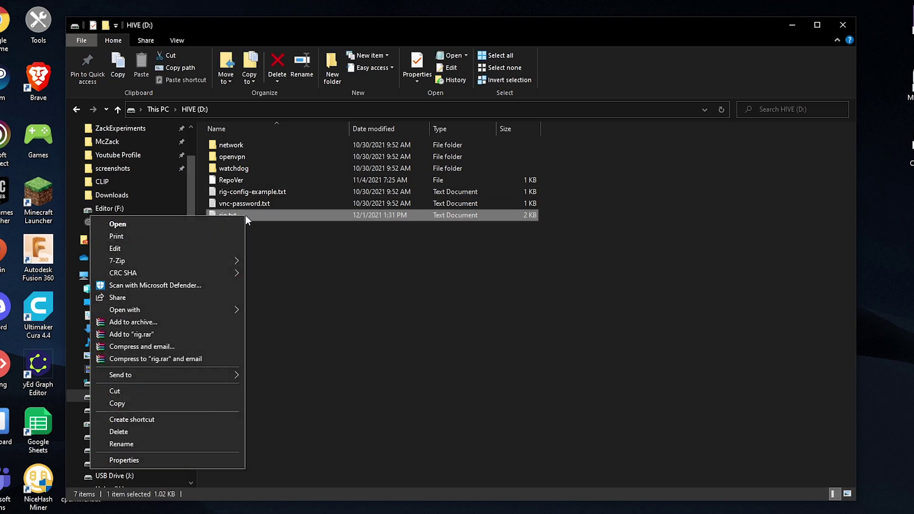
left_click(203, 444)
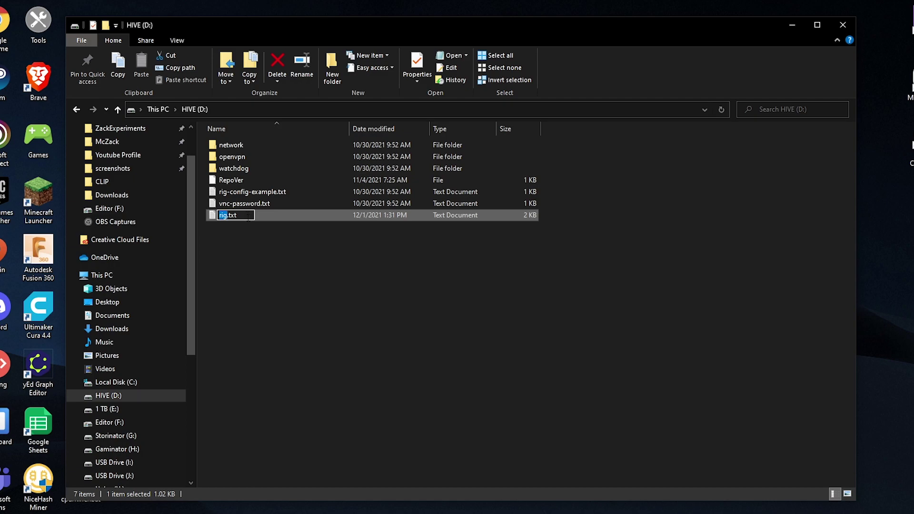
key("End")
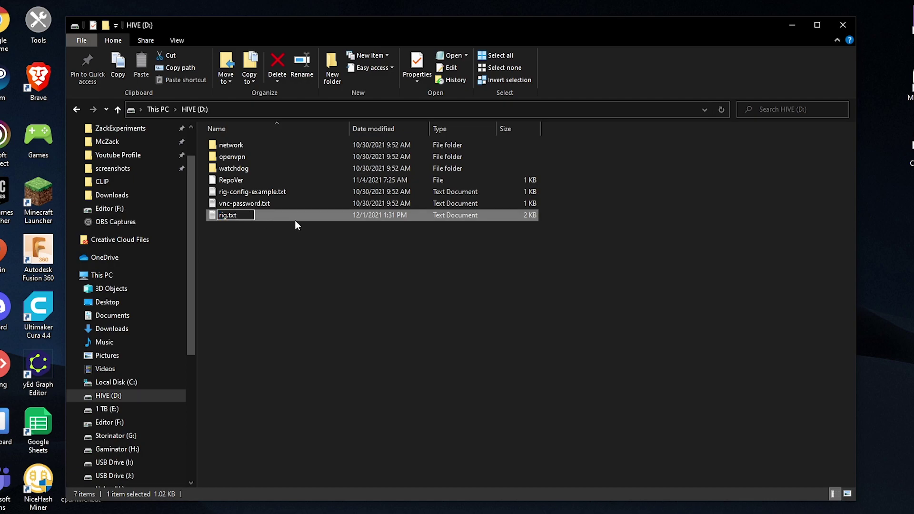
key("BackSpace")
key("BackSpace")
key("BackSpace")
type("conf")
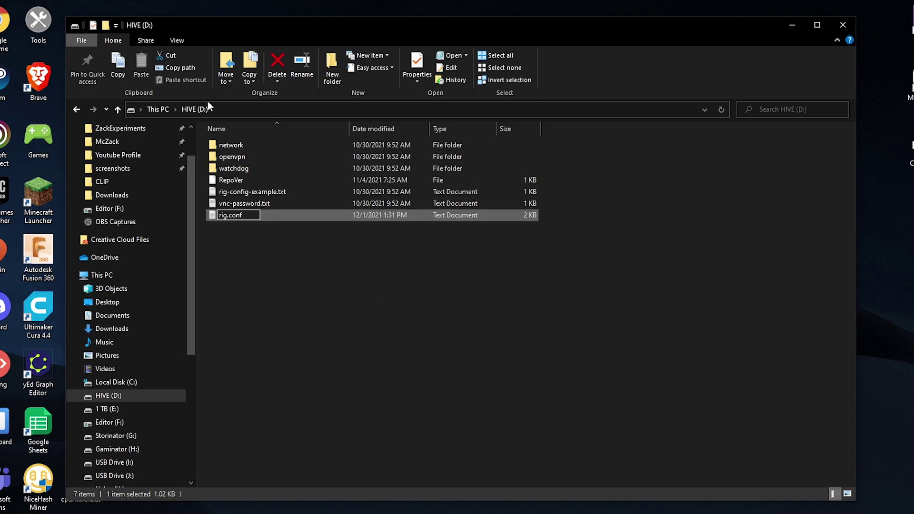
left_click(352, 329)
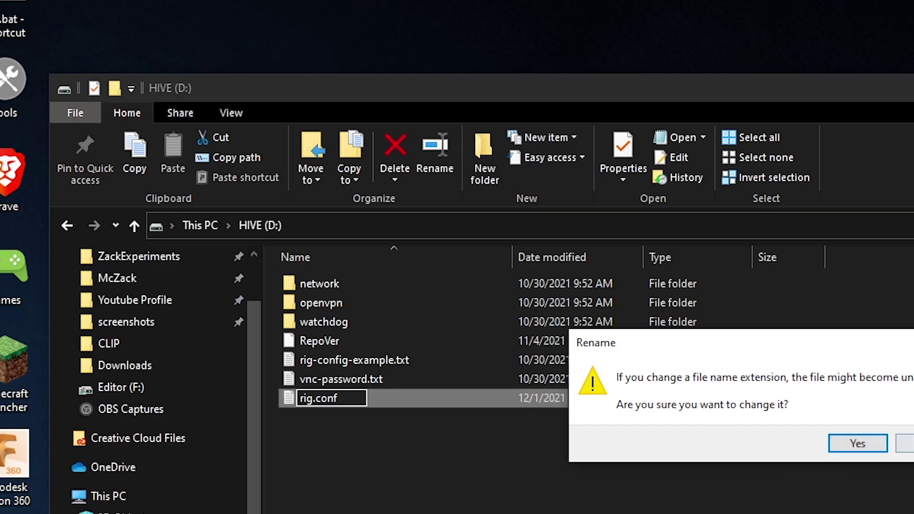
key("Return")
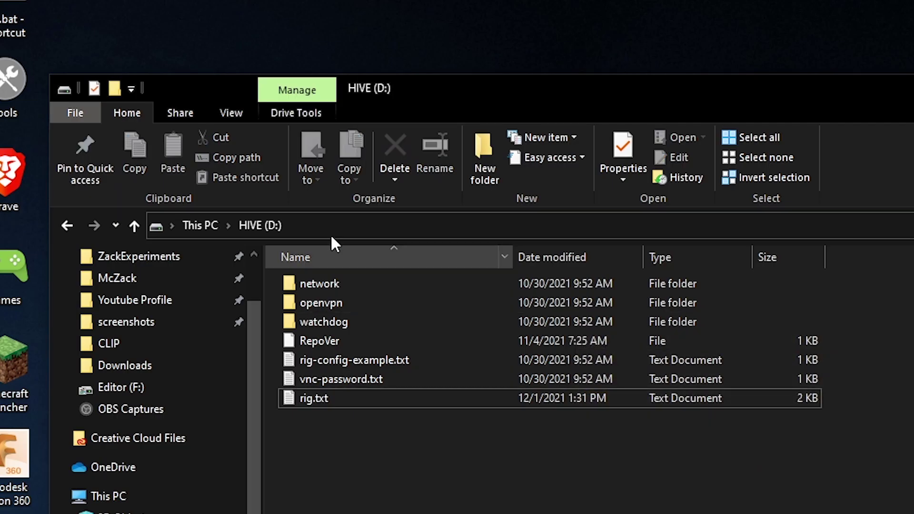
Show file name extensions and rename rig.txt to rig.conf, confirming the extension change
left_click(216, 113)
left_click(735, 157)
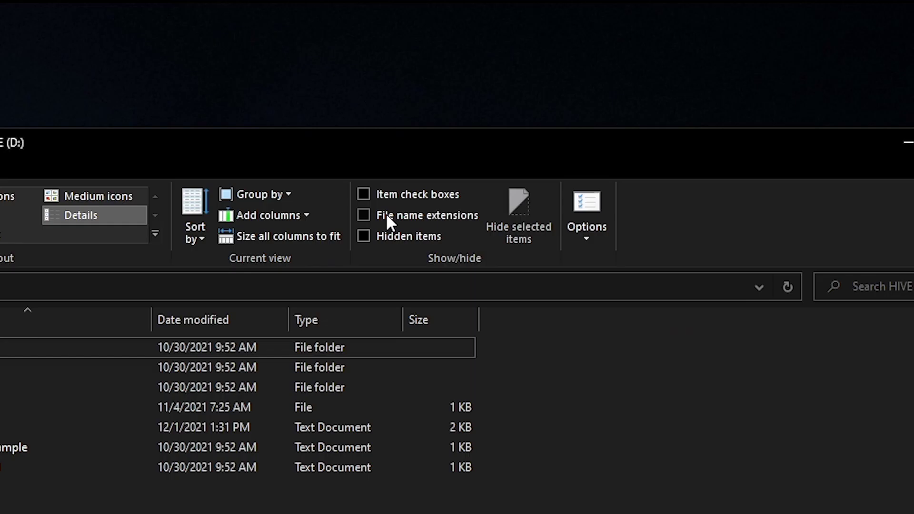
left_click(364, 215)
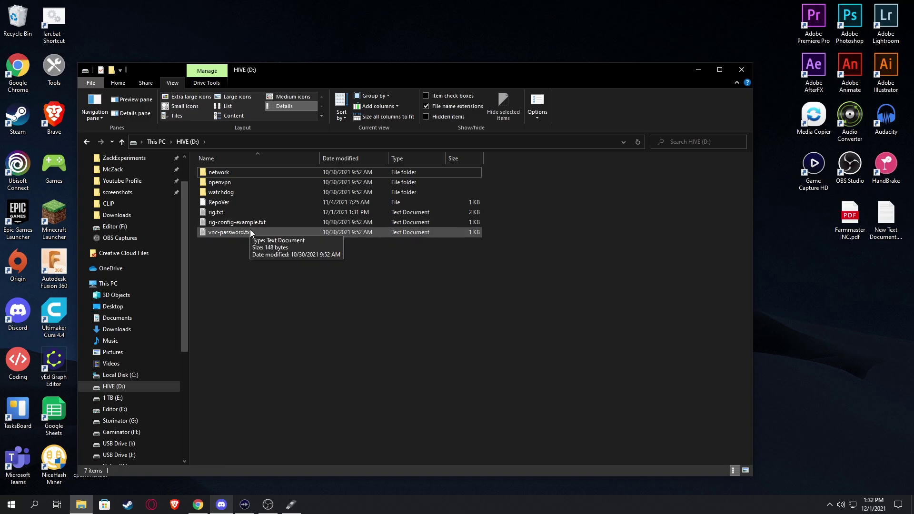
right_click(259, 212)
left_click(195, 407)
type("rig.conf")
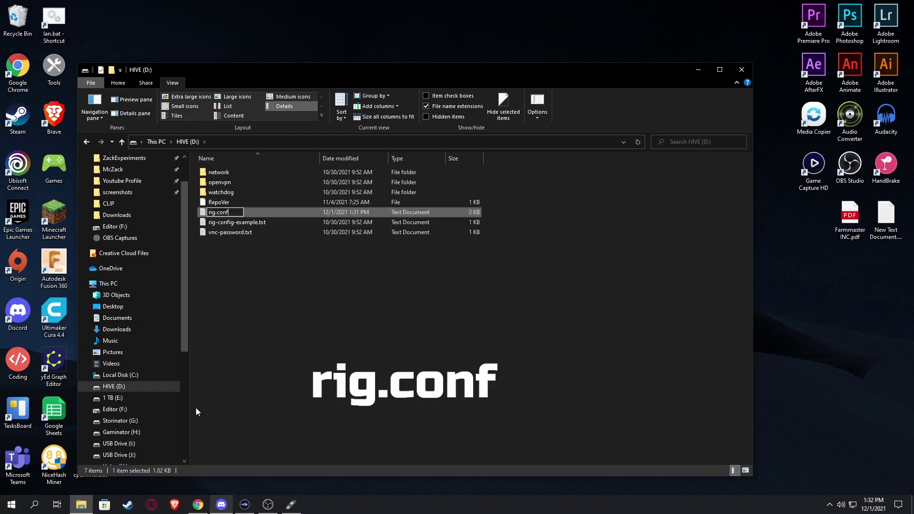
key("Return")
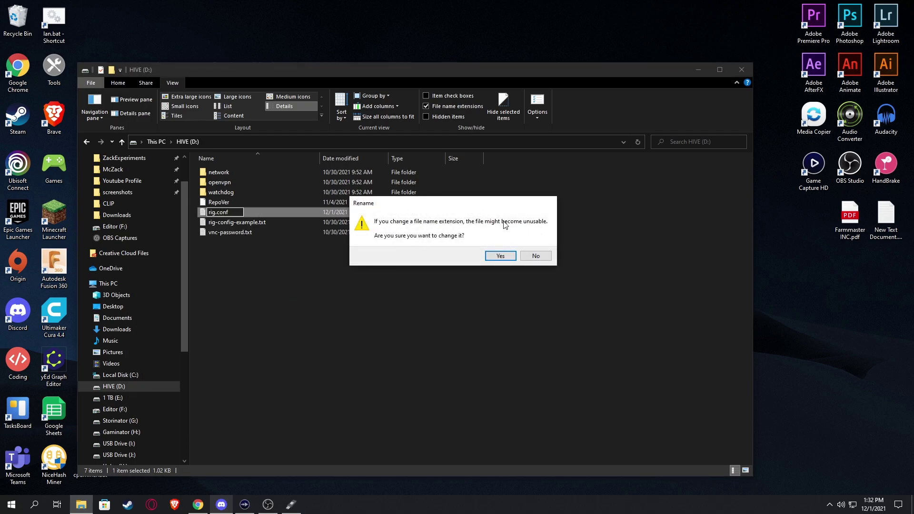
left_click(504, 257)
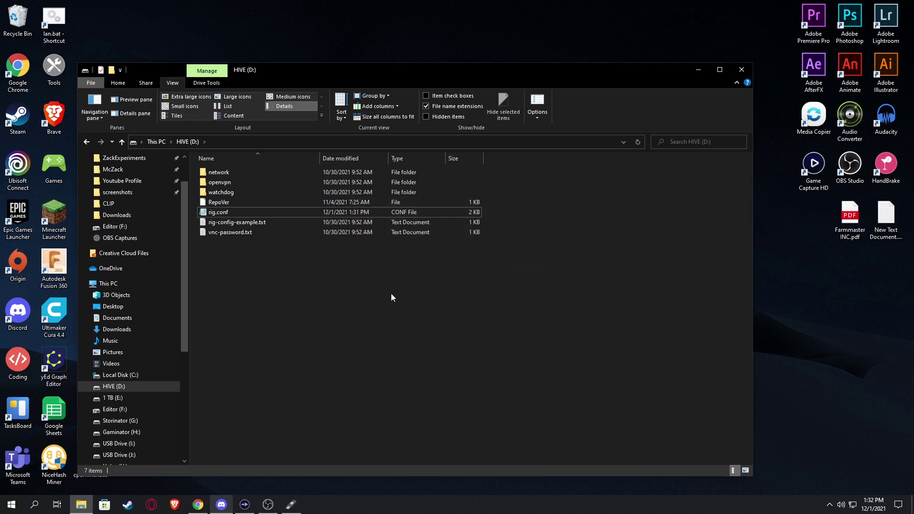
Open rig.conf to verify its contents, then close it and the HIVE drive window
double_click(222, 214)
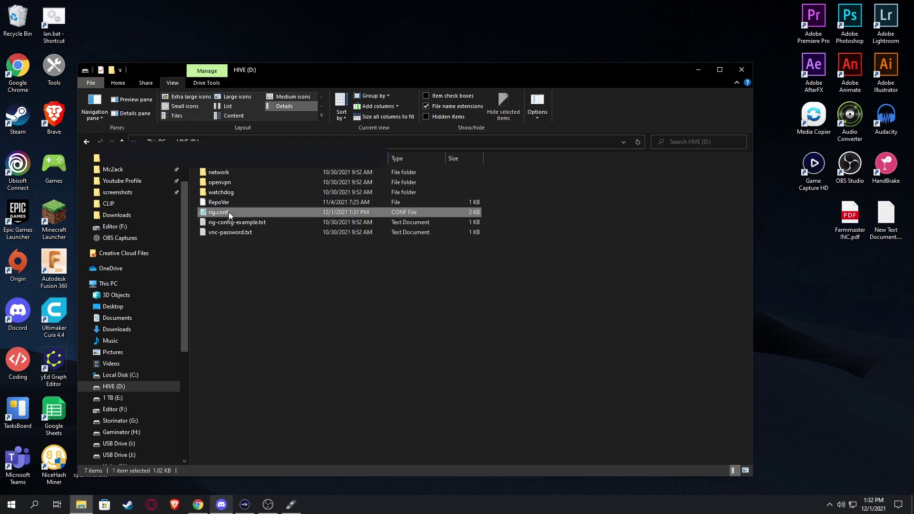
left_click(793, 64)
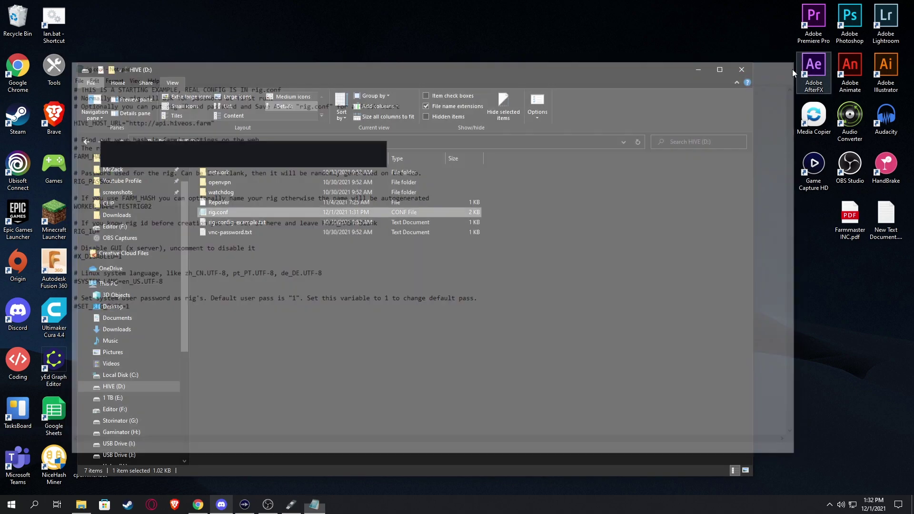
left_click(284, 248)
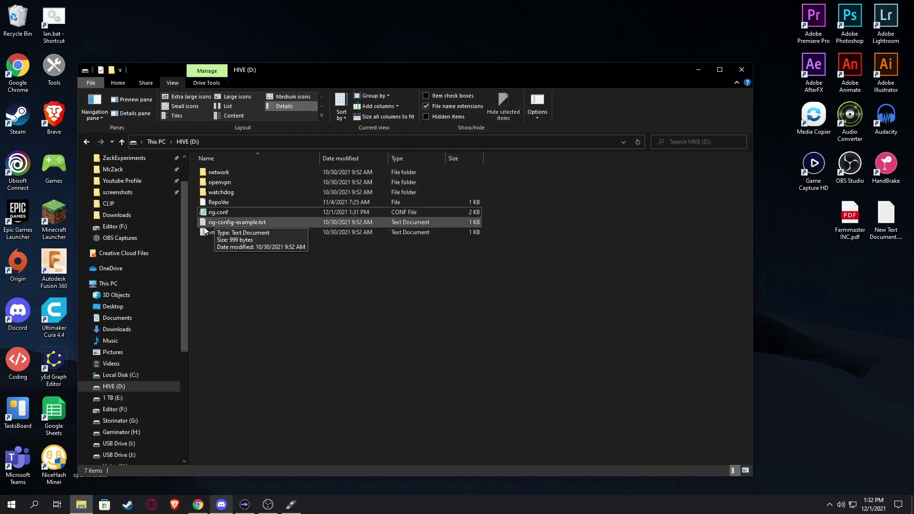
left_click(740, 70)
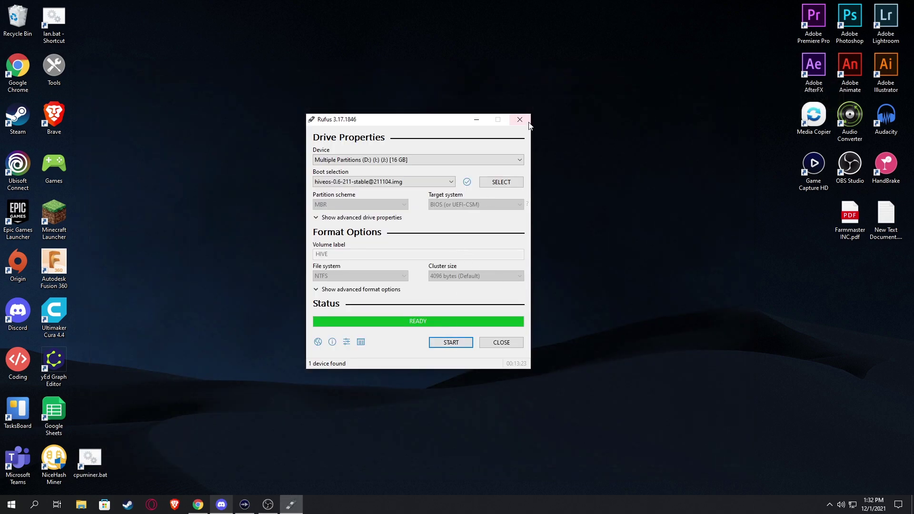
Close the Rufus window now that the USB drive has been flashed
left_click(520, 119)
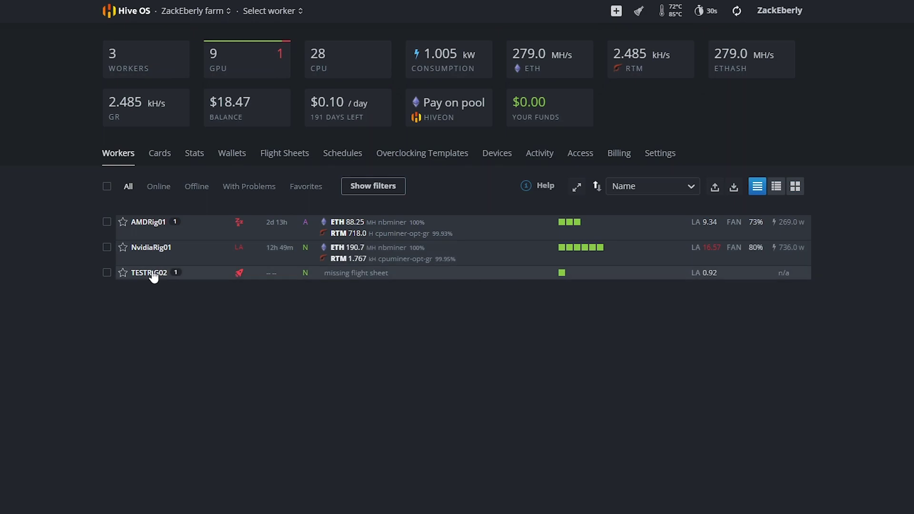
Confirm TESTRIG02 has no flight sheet, then go to the farm's Flight Sheets page
mouse_move(563, 274)
left_click(148, 274)
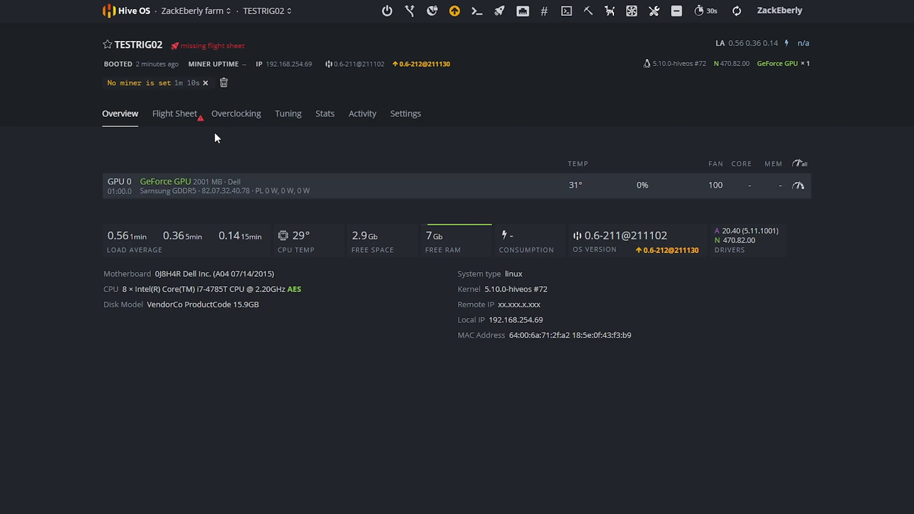
left_click(175, 117)
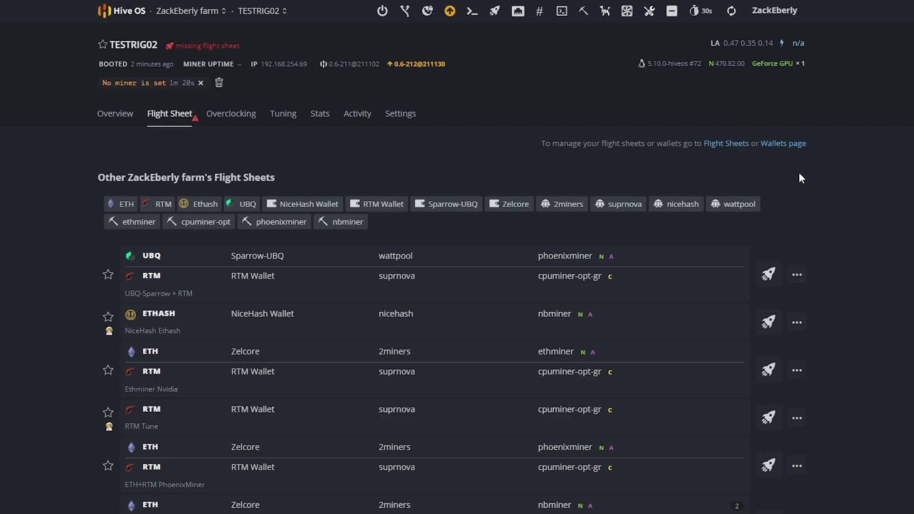
left_click(190, 13)
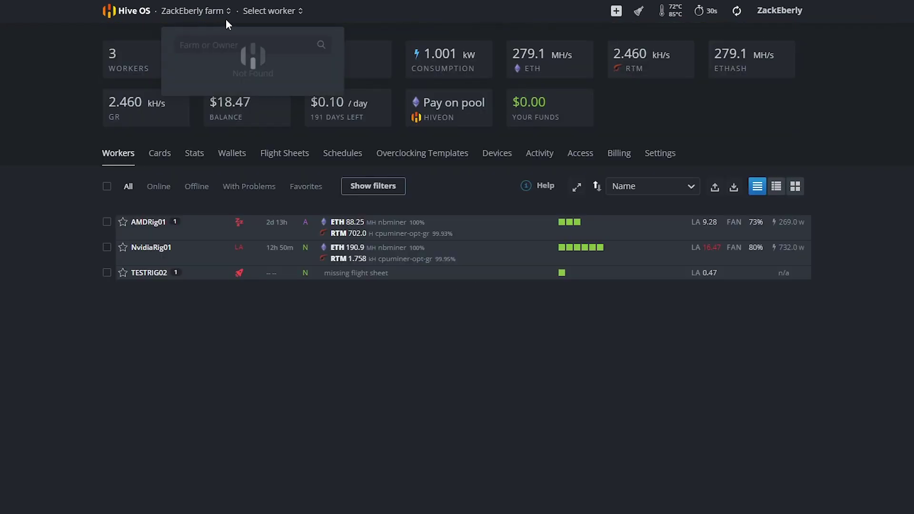
left_click(280, 157)
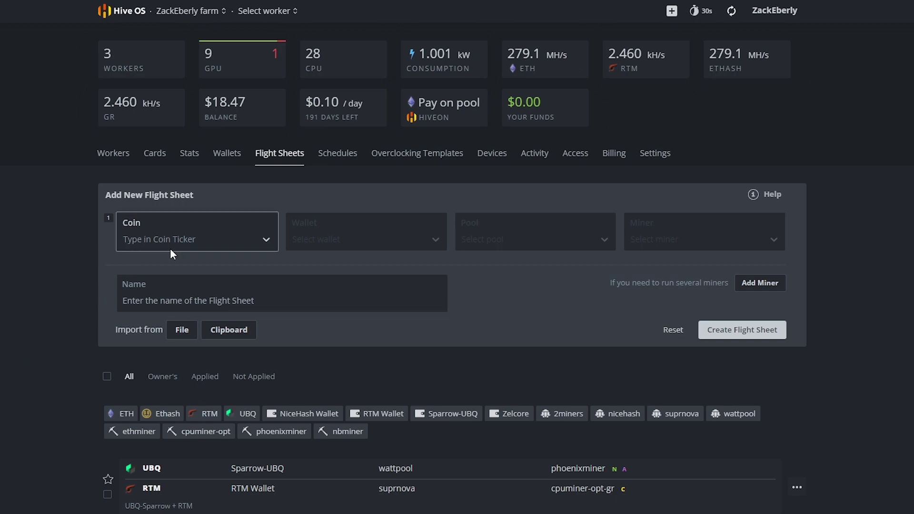
Choose RTM as the flight sheet coin and cancel the New Wallet dialog
left_click(217, 237)
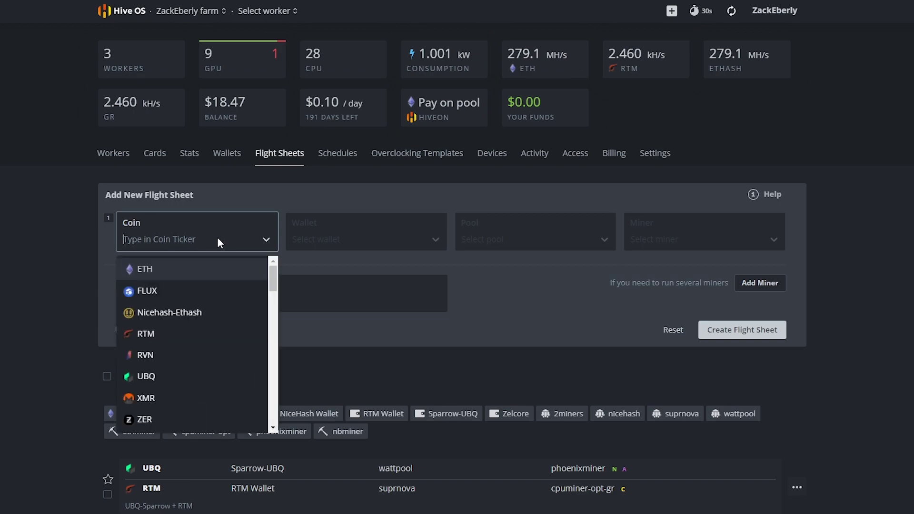
left_click(175, 333)
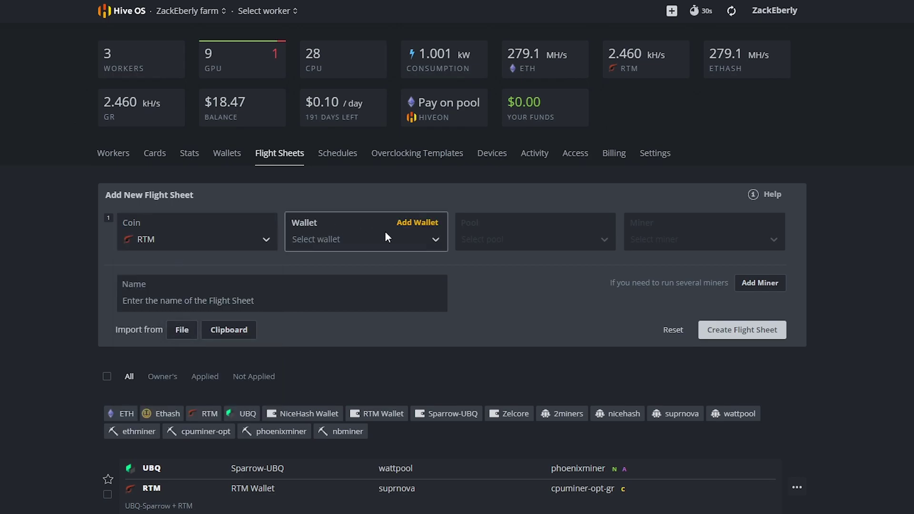
left_click(419, 227)
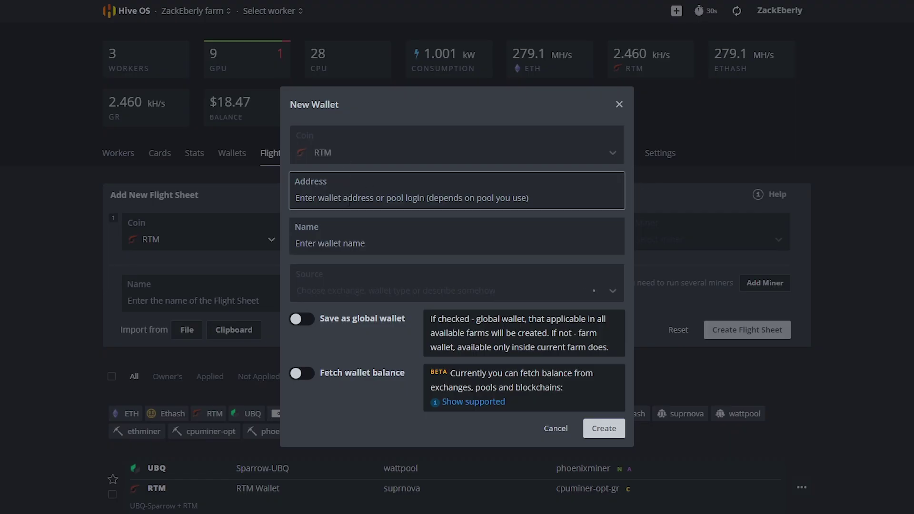
left_click(355, 249)
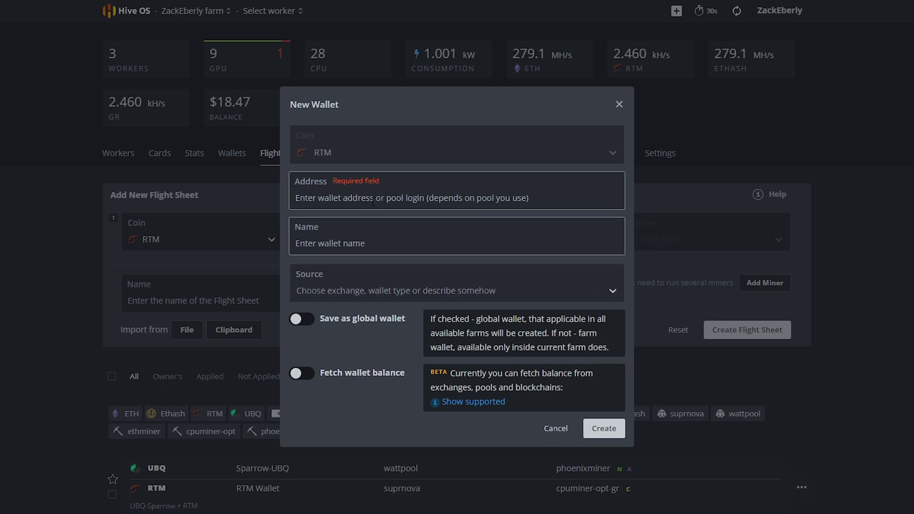
left_click(385, 184)
key("Escape")
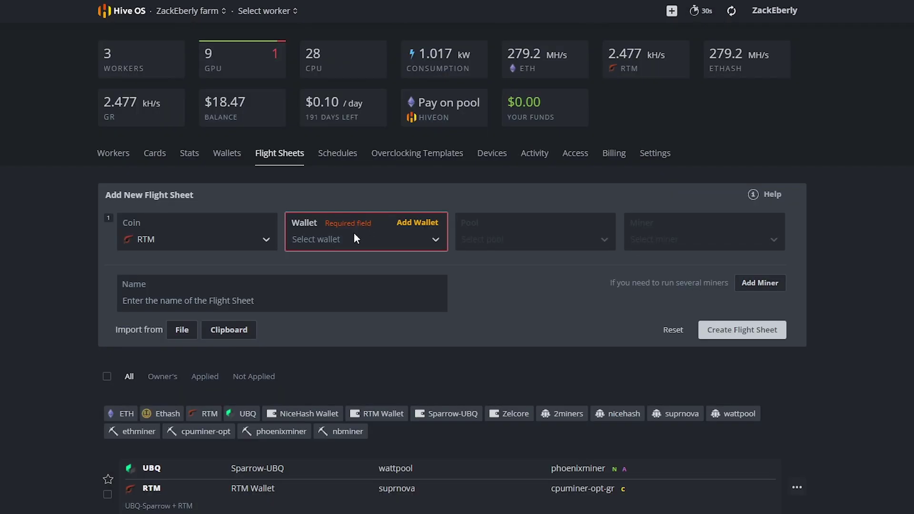
Select the existing RTM farm wallet for the flight sheet
left_click(404, 241)
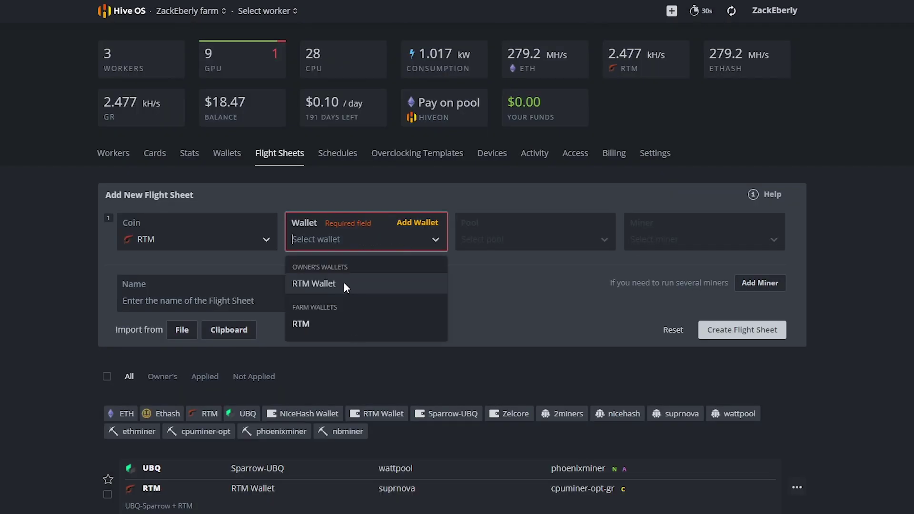
left_click(340, 322)
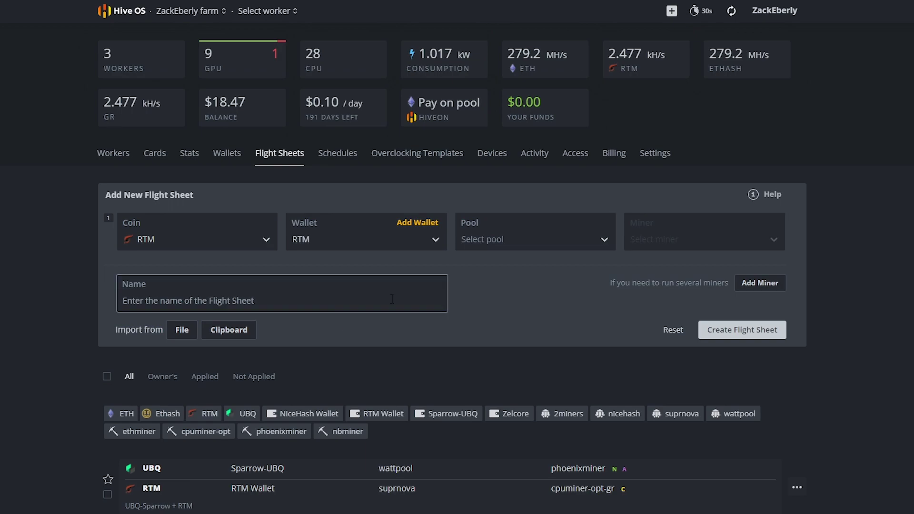
left_click(536, 239)
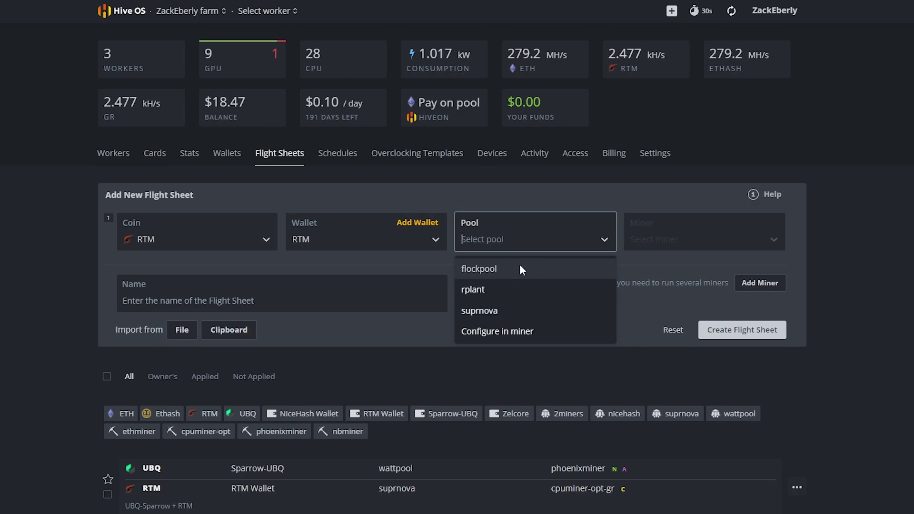
Set the pool to suprnova's East US server and the miner to cpuminer-opt
left_click(518, 310)
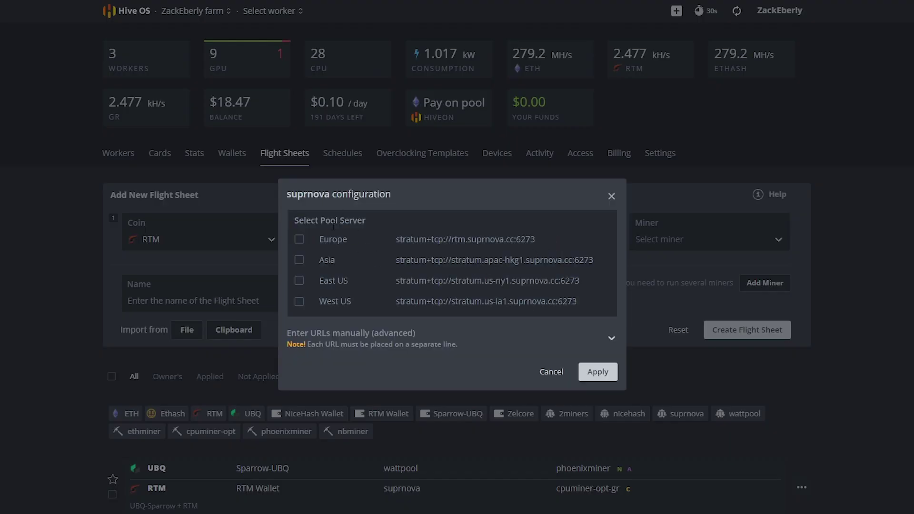
left_click(333, 280)
left_click(603, 372)
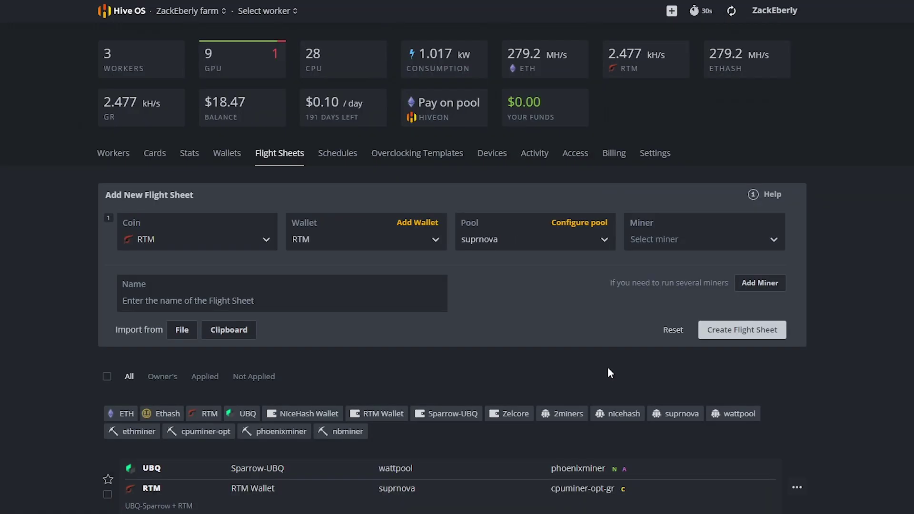
left_click(674, 237)
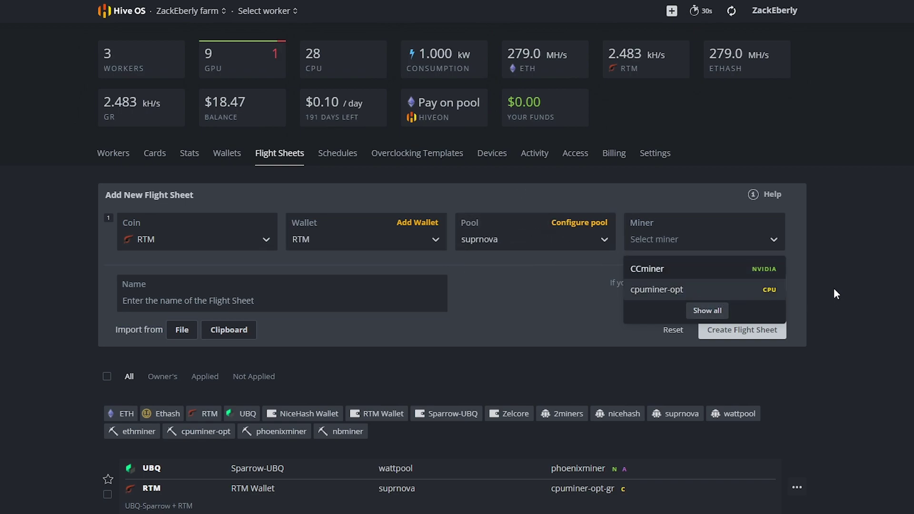
left_click(689, 288)
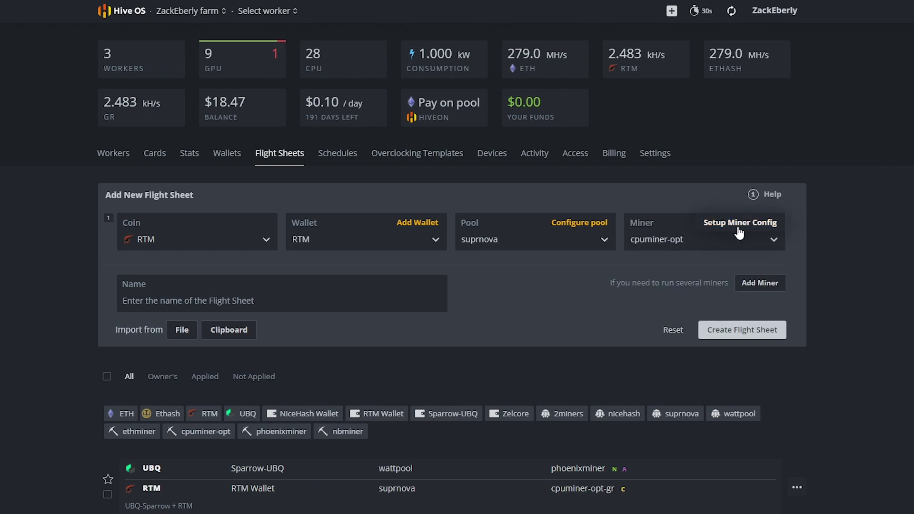
Give cpuminer-opt the config override "tune-full": true and the gr miner fork
left_click(738, 222)
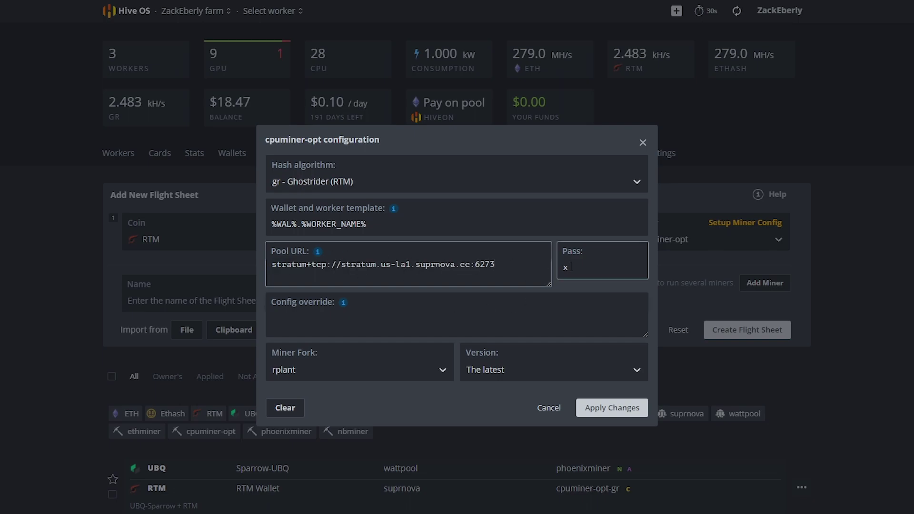
left_click(326, 323)
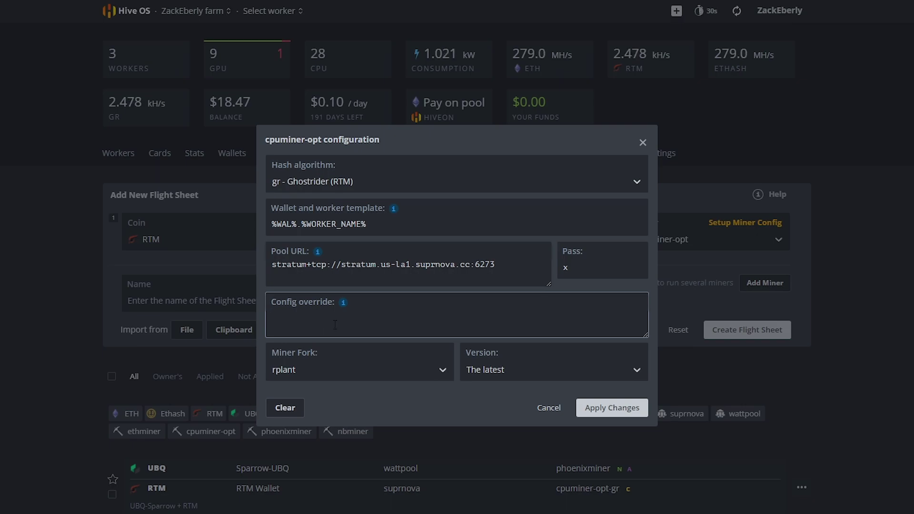
type("\"tune-full")
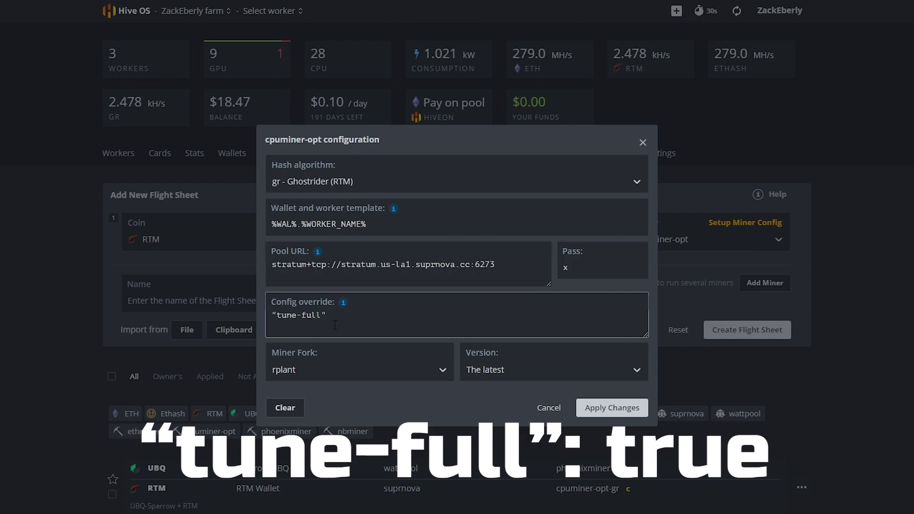
type("\": true")
left_click(337, 367)
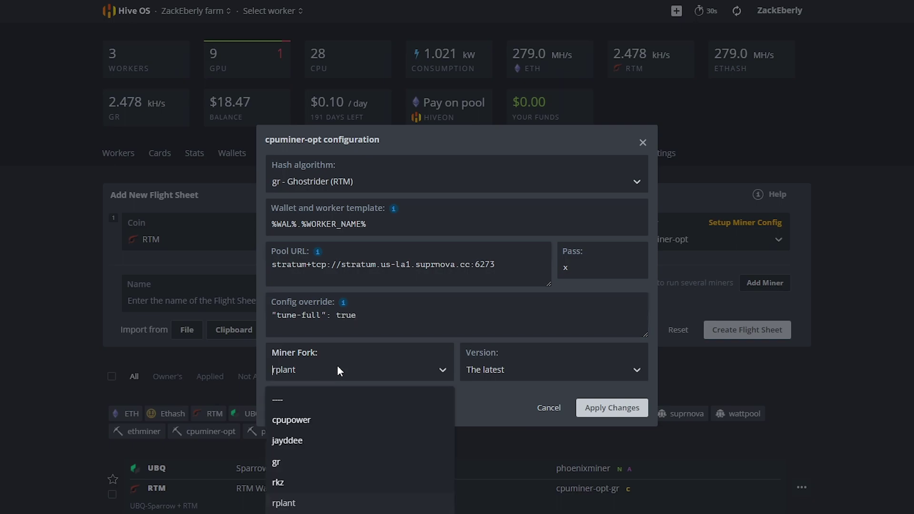
left_click(281, 461)
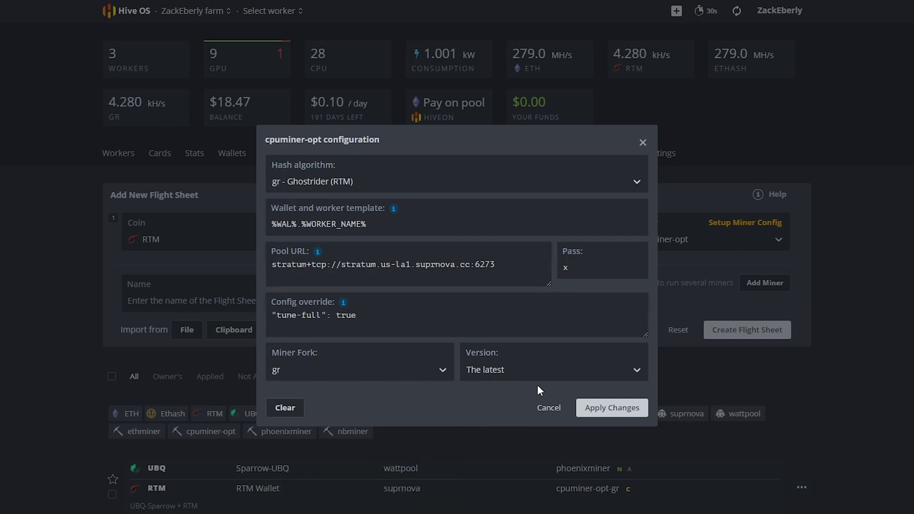
left_click(615, 408)
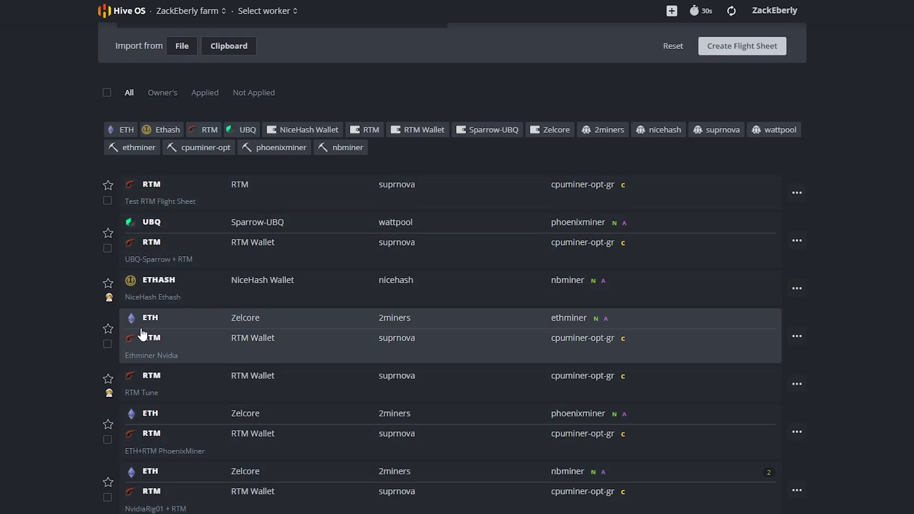
Open TESTRIG02's Flight Sheet tab to list the farm's available flight sheets
scroll(133, 192, "up", 6)
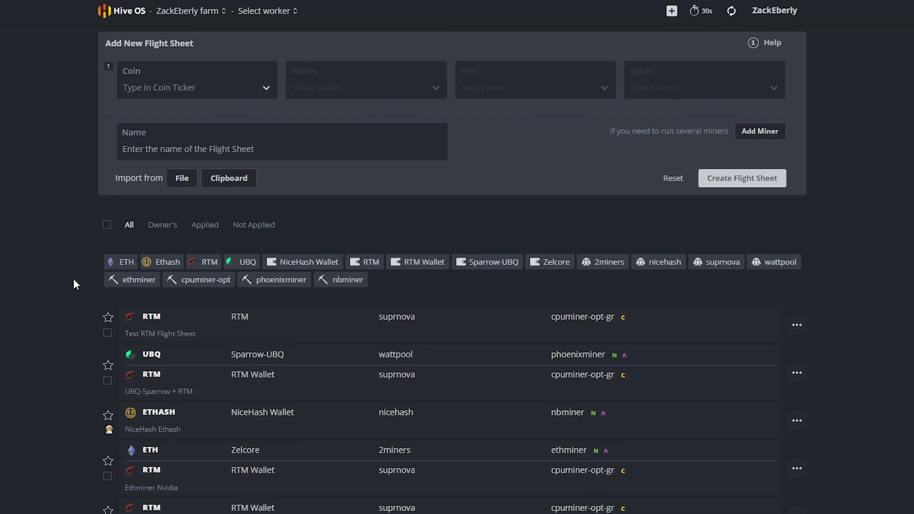
left_click(107, 153)
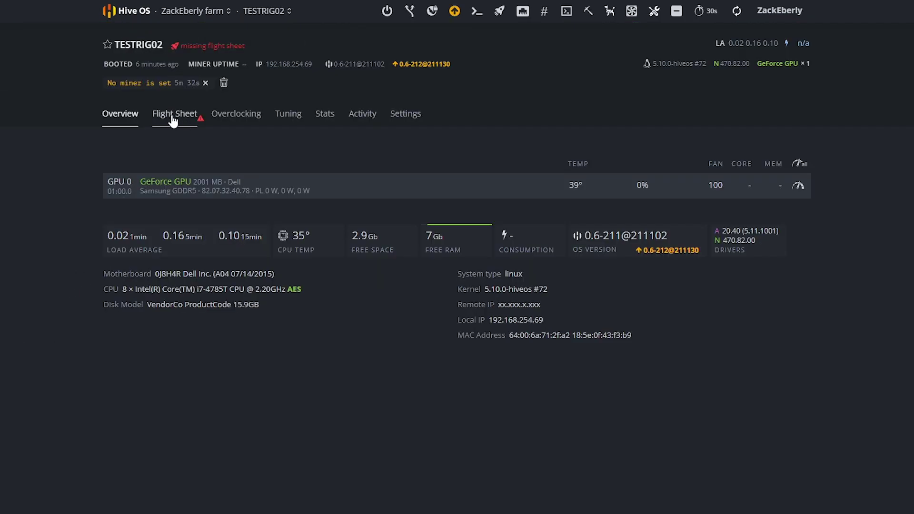
left_click(173, 118)
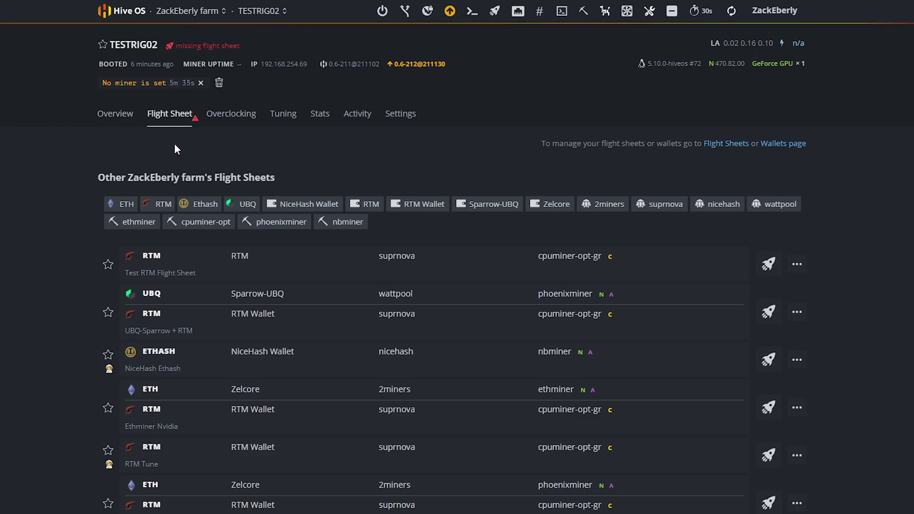
scroll(176, 149, "down", 2)
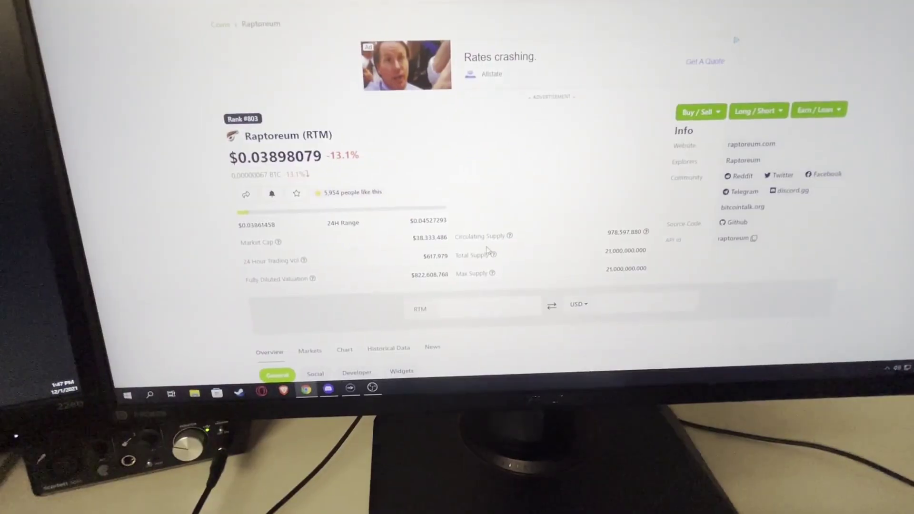
Switch the Raptoreum price chart on CoinGecko to the 30-day range
scroll(640, 287, "down", 5)
scroll(499, 250, "down", 3)
left_click(542, 117)
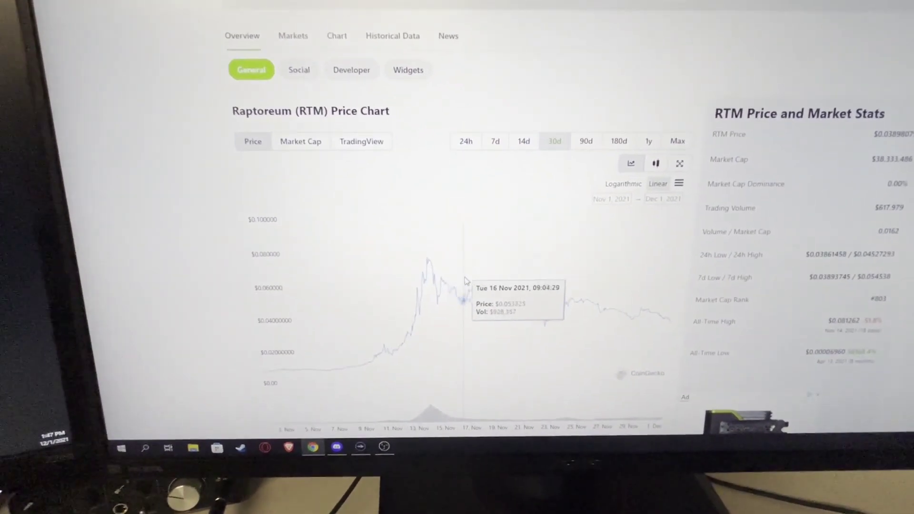
scroll(511, 275, "up", 8)
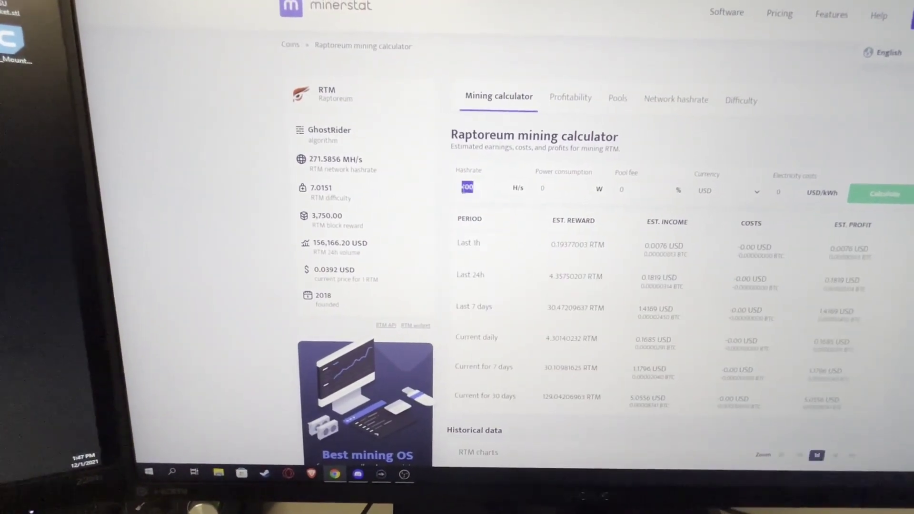
Enter a 1% pool fee, recalculate, and begin editing the power consumption value
left_click(535, 250)
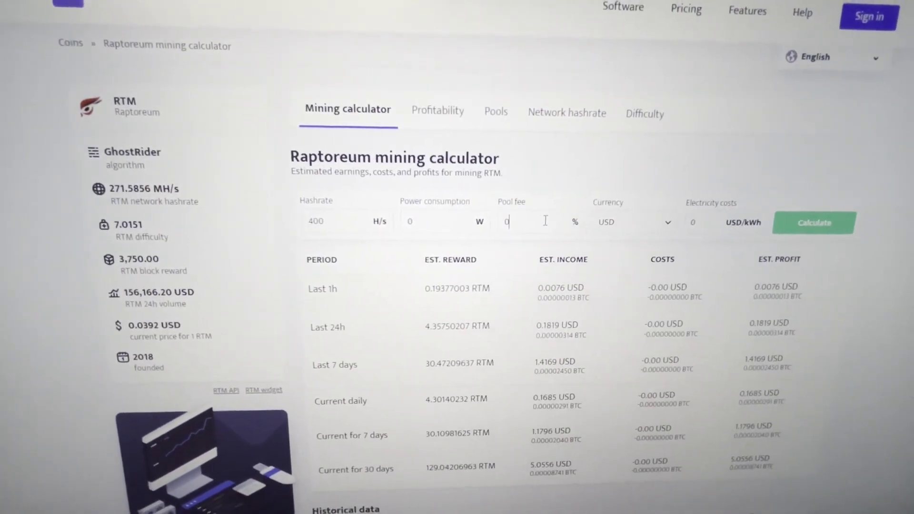
type("1")
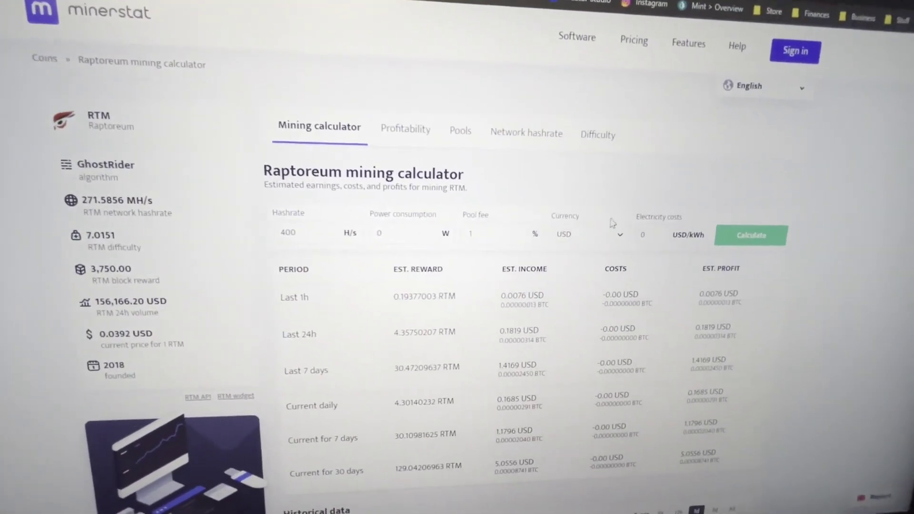
left_click(636, 264)
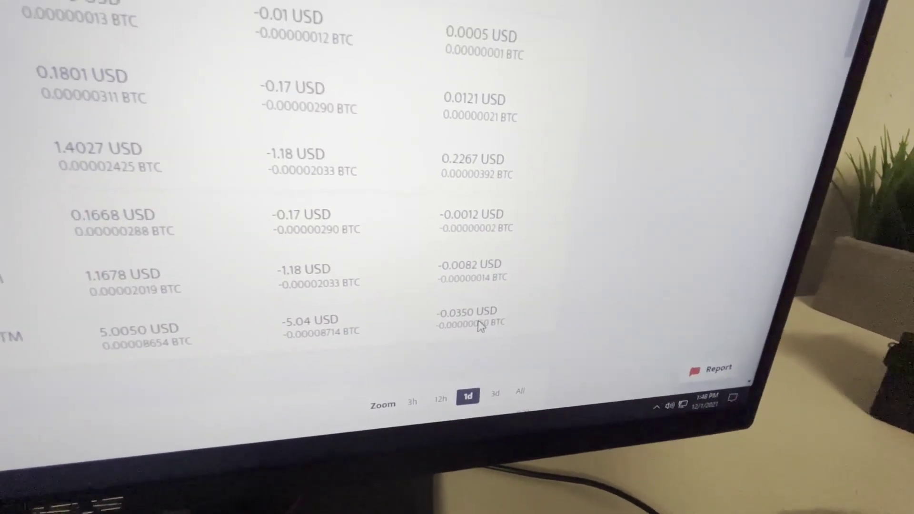
scroll(479, 322, "up", 5)
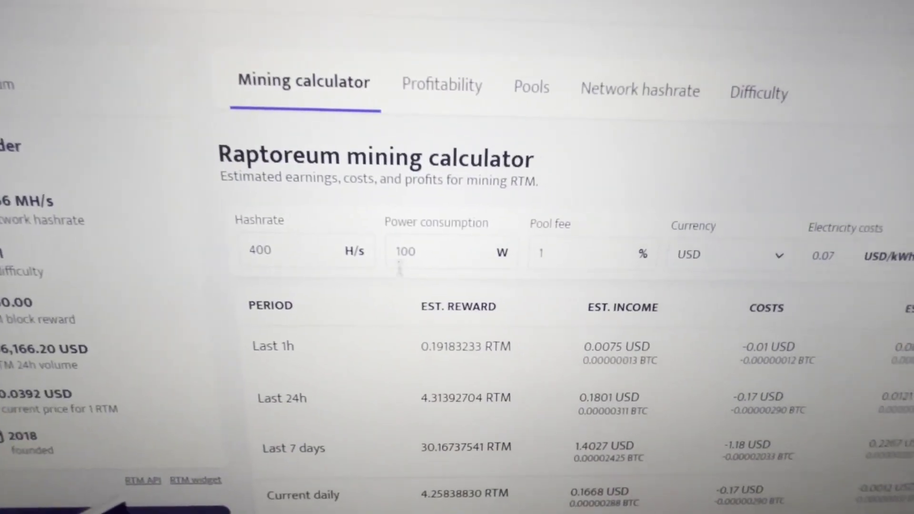
left_click(414, 235)
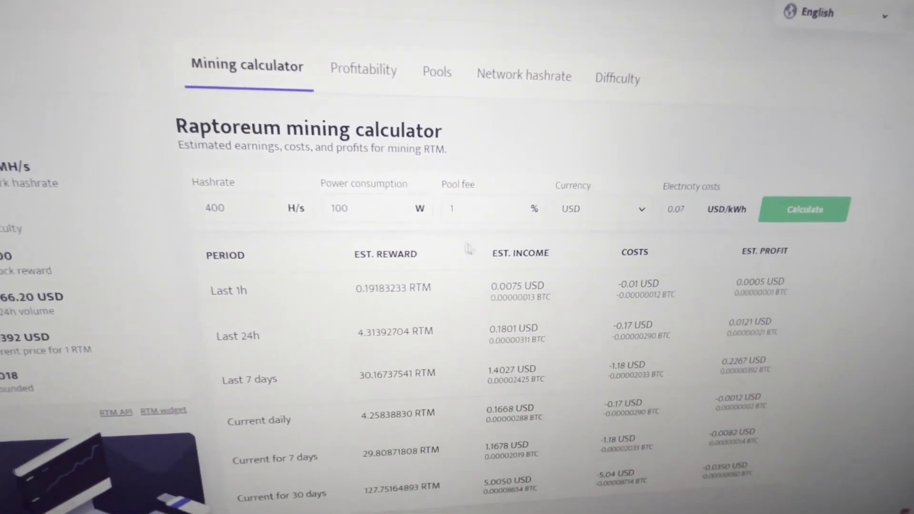